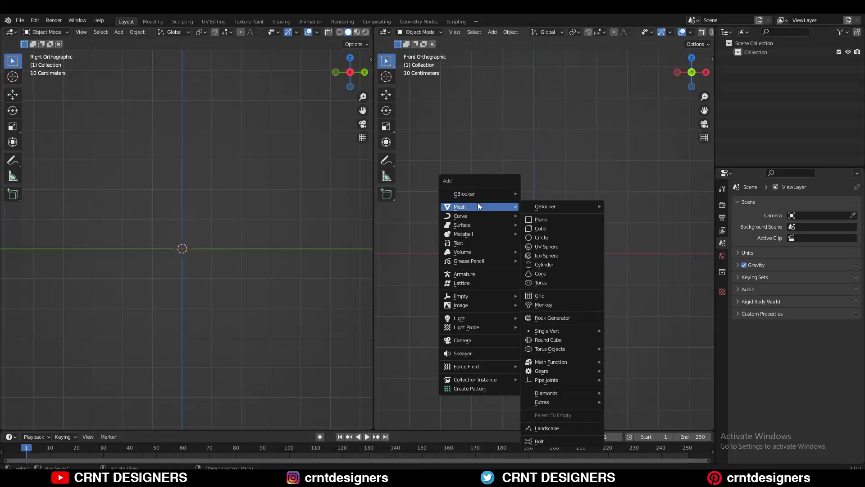
- Add a Plane rotated 90° on the X axis, viewed from the front
left_click(551, 204)
key("ctrl+KP_1")
type("90")
key("Return")
key("KP_1")
key("Tab")
- Connect two vertex pairs with diagonal edges across the mirrored plane
scroll(577, 209, "up", 2)
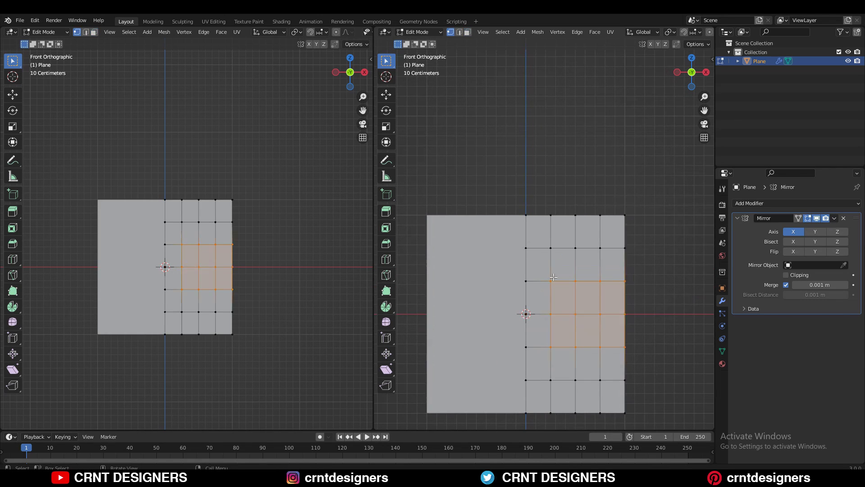
right_click(622, 254)
left_click(622, 253)
right_click(646, 214)
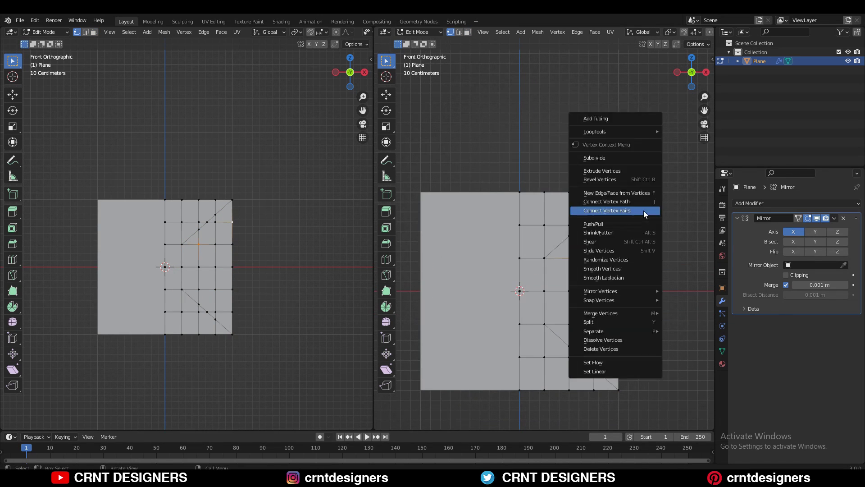
left_click(646, 214)
- Delete the outer faces and dissolve extra edges to leave four angled arms
key("2")
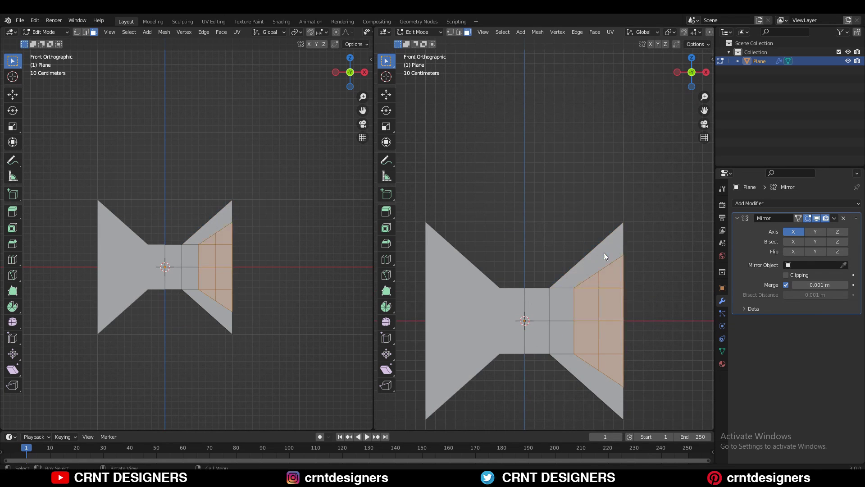
key("x")
left_click(605, 256)
scroll(611, 266, "up", 4)
- Move the arm tips back in Y so the arms bend backward
scroll(588, 294, "down", 1)
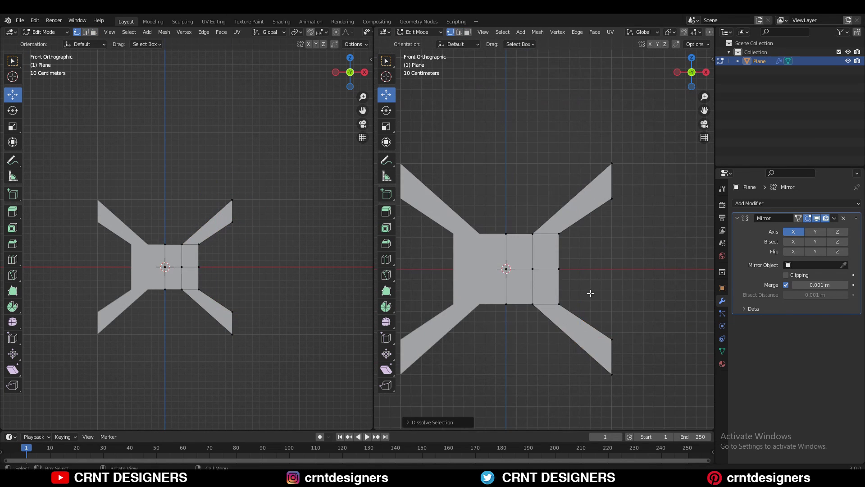
scroll(589, 293, "down", 2)
left_click(590, 303)
key("g")
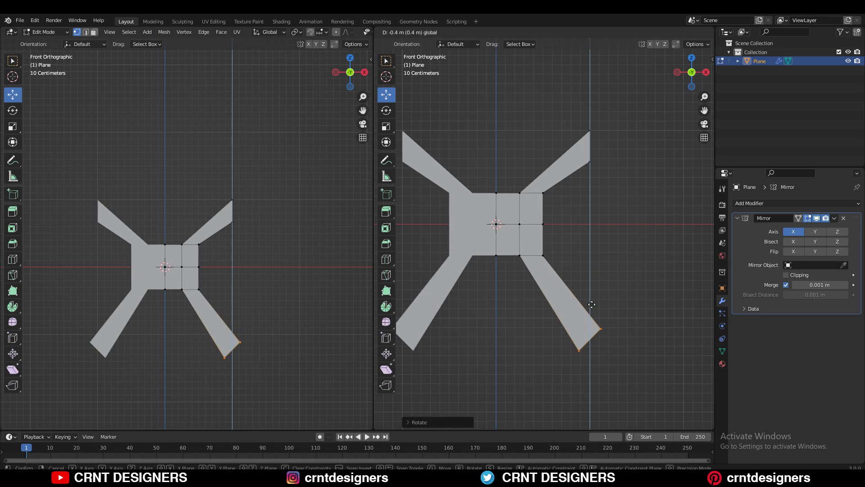
right_click(592, 304)
left_click(589, 161)
middle_click_drag(611, 131, 621, 246, "shift")
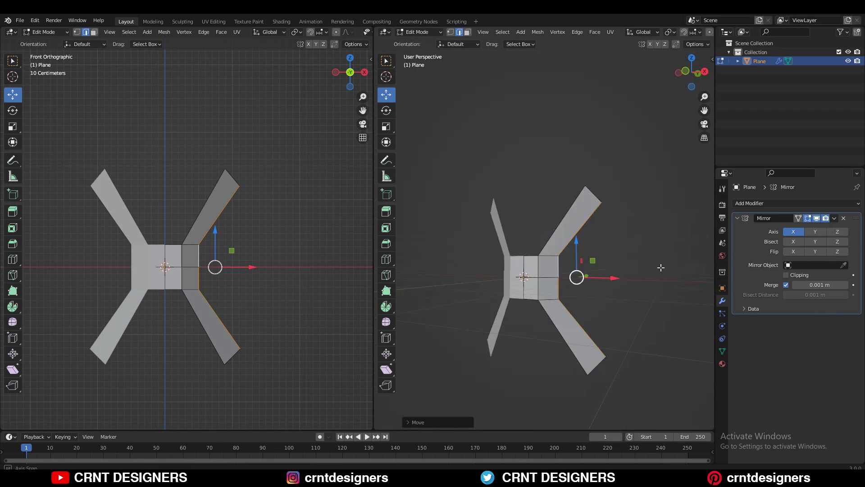
scroll(594, 263, "up", 1)
middle_click_drag(594, 262, 600, 224, "shift")
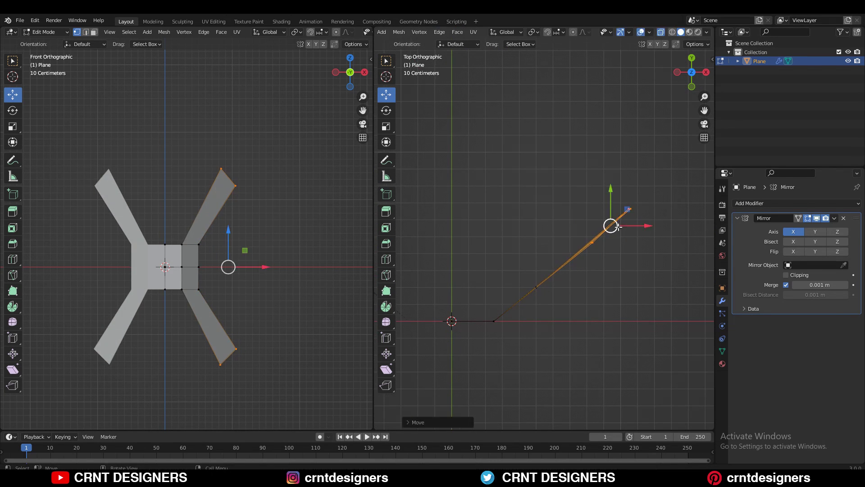
key("KP_1")
- Add loop cuts across the arms with Ctrl+R
key("2")
key("ctrl+r")
left_click(586, 176)
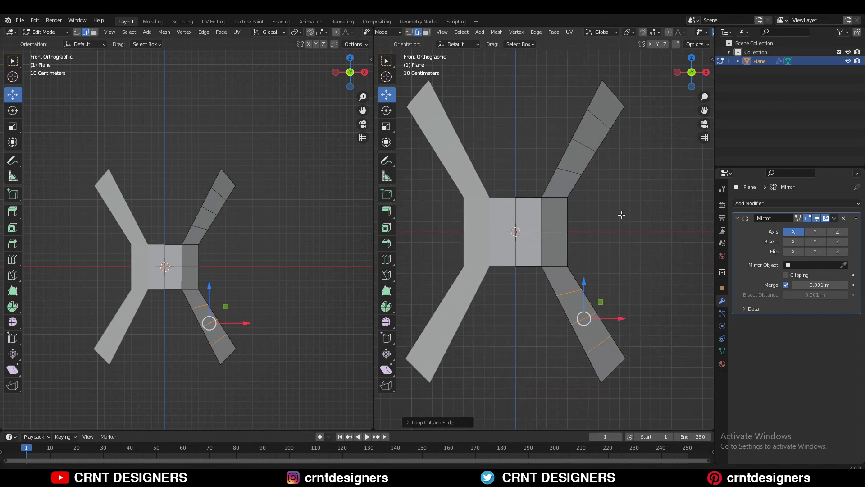
scroll(622, 215, "up", 2)
key("3")
middle_click_drag(621, 203, 620, 190)
scroll(620, 188, "down", 4)
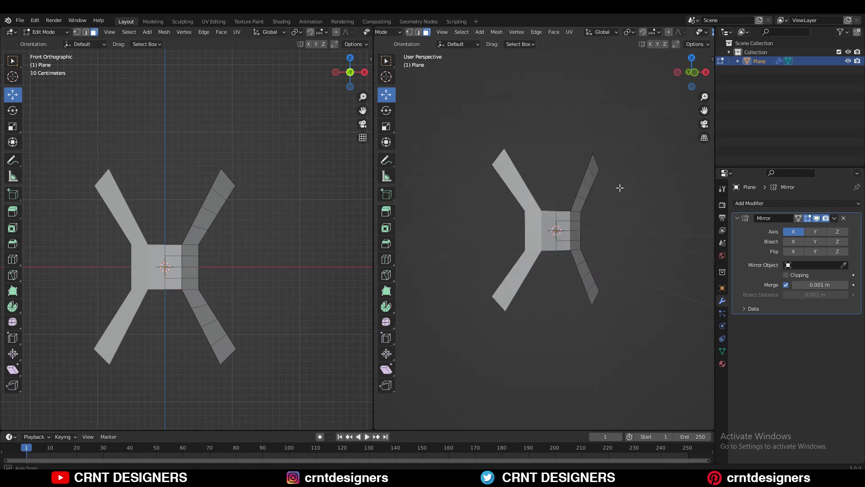
mouse_move(624, 247)
middle_mouse_down()
mouse_move(578, 229)
mouse_move(571, 208)
mouse_move(559, 212)
middle_mouse_up()
- Apply the Mirror modifier, then add and apply a 0.05 m Solidify
key("1")
key("a")
scroll(572, 208, "down", 3)
scroll(552, 194, "up", 3)
key("Tab")
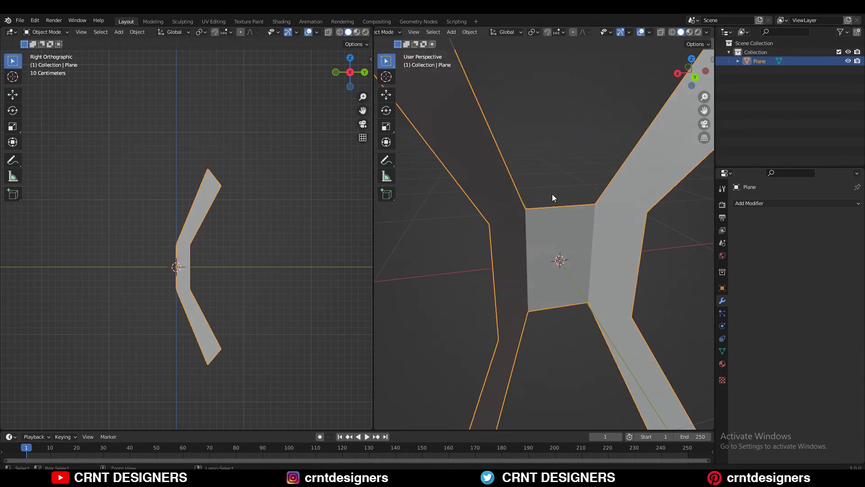
scroll(553, 193, "down", 4)
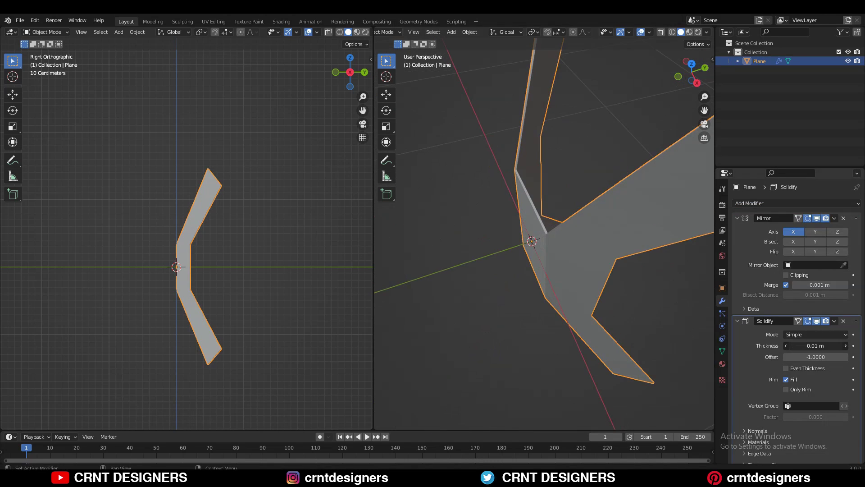
mouse_move(482, 218)
middle_mouse_down()
mouse_move(542, 253)
mouse_move(571, 230)
middle_mouse_up()
key("Tab")
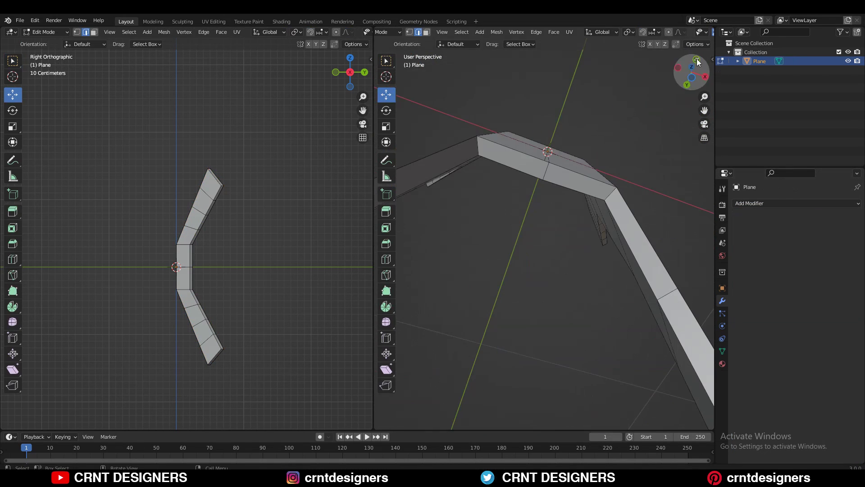
- Extrude and shrink the arm-tip faces inward, then add a centred loop cut
left_click_drag(422, 131, 531, 397)
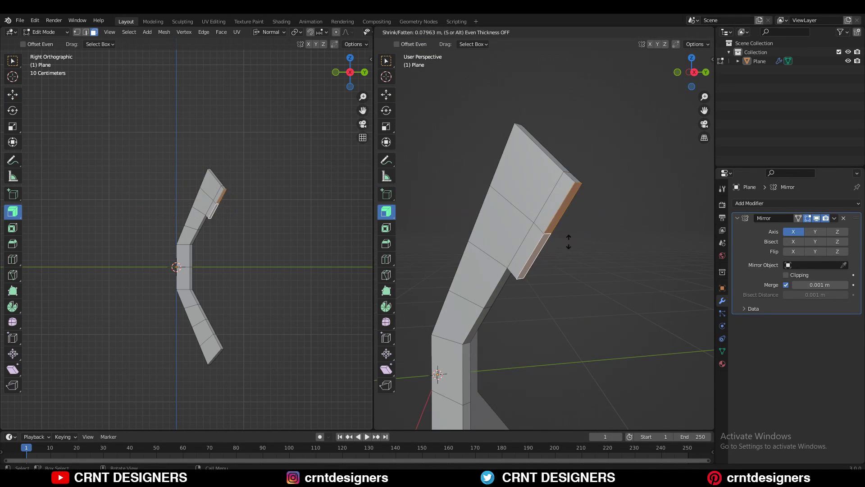
left_click(569, 241)
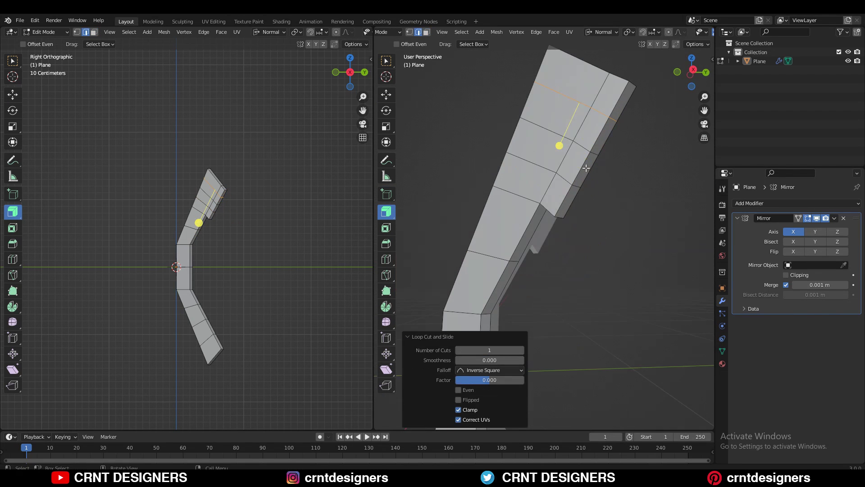
key("g")
right_click(604, 165)
middle_click_drag(605, 165, 588, 184)
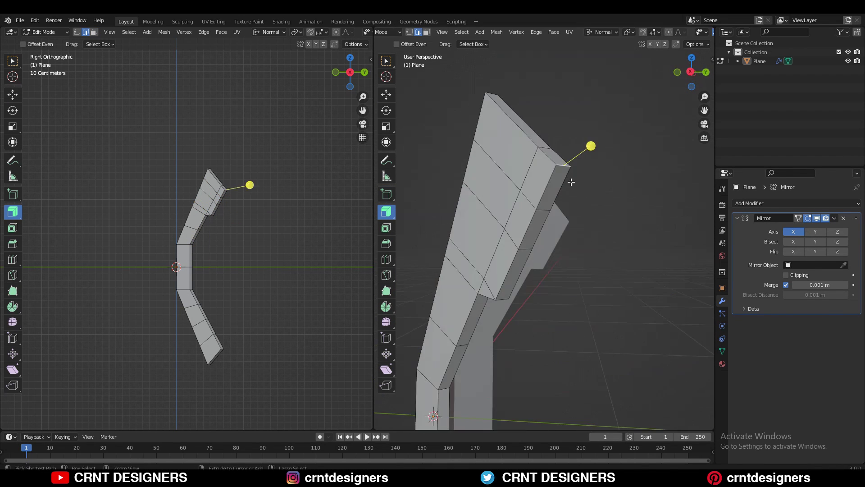
- Knife-cut a notch into the arm tip from the side view
key("1")
key("KP_3")
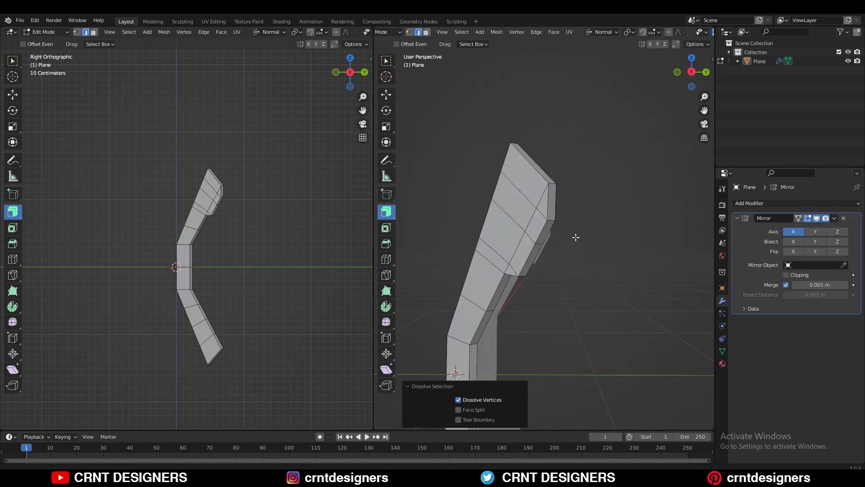
scroll(575, 247, "up", 3)
key("k")
left_click(518, 236)
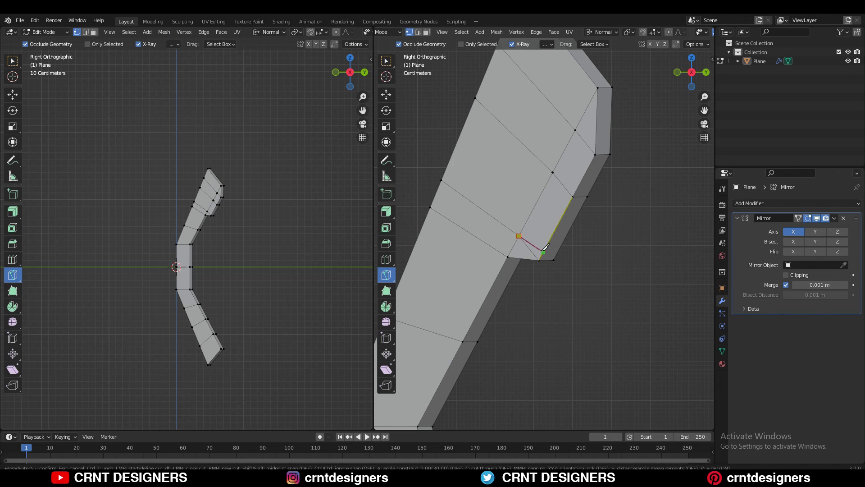
middle_click_drag(684, 90, 518, 201)
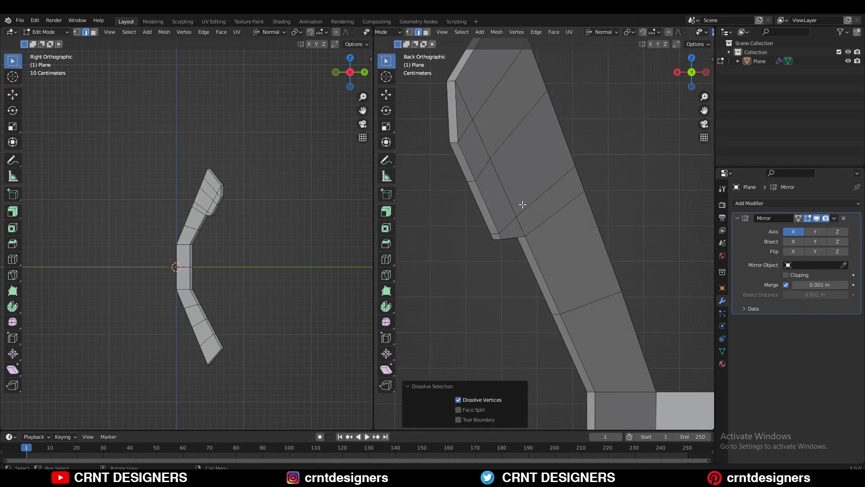
key("KP_3")
mouse_move(585, 212)
middle_mouse_down("shift")
mouse_move(638, 219)
mouse_move(640, 208)
middle_mouse_up("shift")
- Add another loop cut on the arm and return to Object Mode
key("ctrl+r")
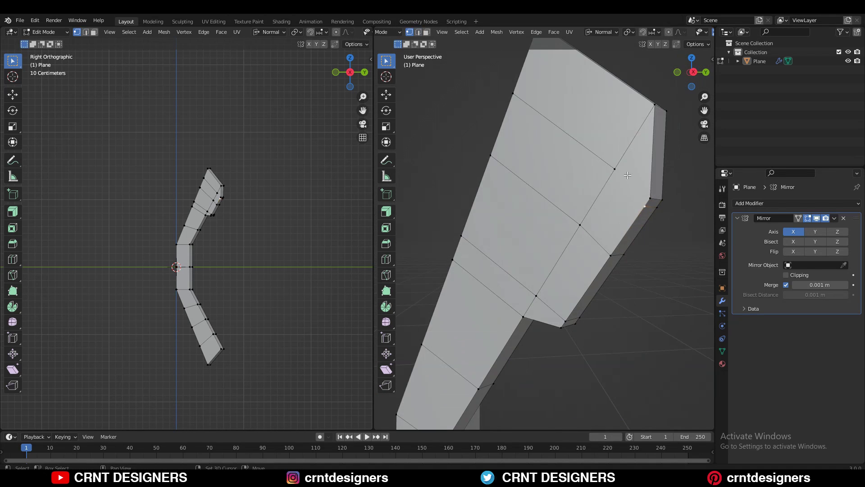
left_click(442, 32)
left_click(496, 144)
key("Tab")
key("KP_1")
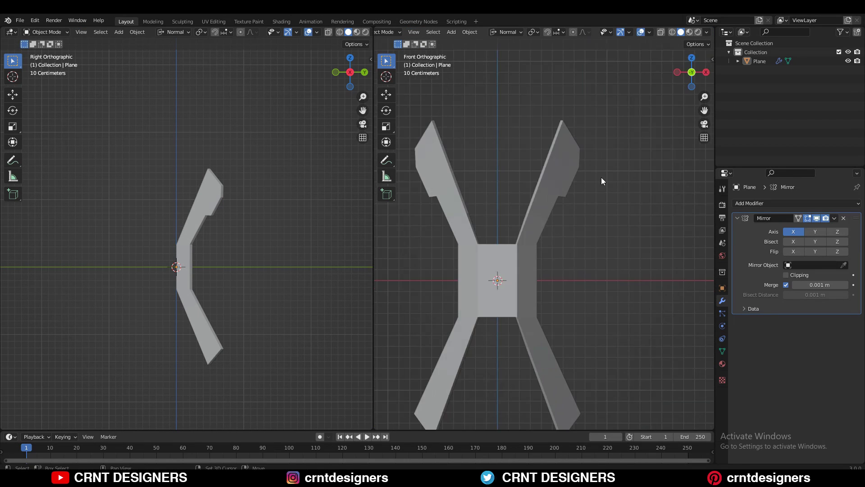
- Extrude the centre block's side face outward and scale it along X
key("Tab")
middle_click_drag(601, 181, 581, 234)
left_click(577, 252)
key("KP_7")
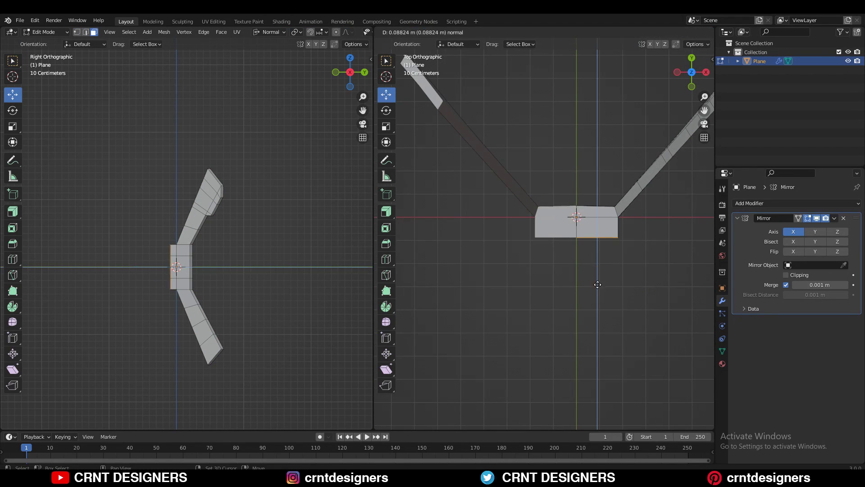
left_click(598, 284)
scroll(604, 293, "up", 3)
scroll(582, 203, "up", 2)
key("s")
key("x")
key("x")
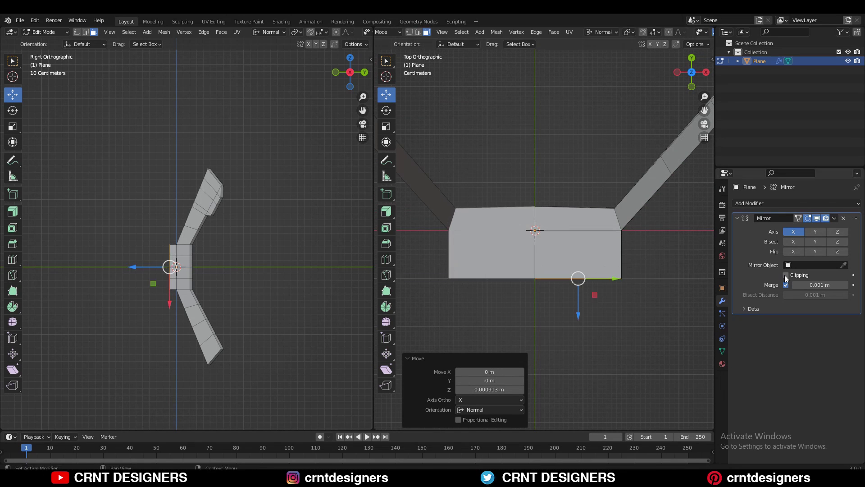
- Select the centre block's horizontal edge in side view to reposition it
middle_click_drag(590, 301, 563, 270)
key("2")
key("KP_3")
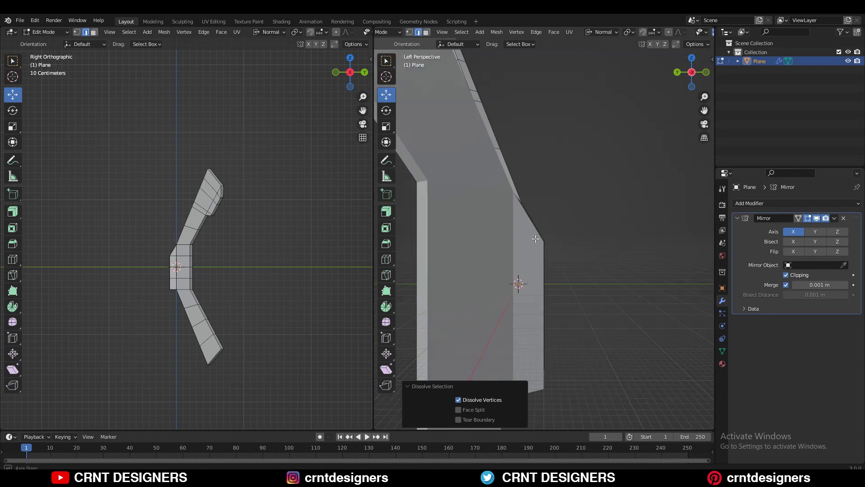
scroll(535, 263, "up", 3)
scroll(545, 218, "down", 3)
left_click(581, 232)
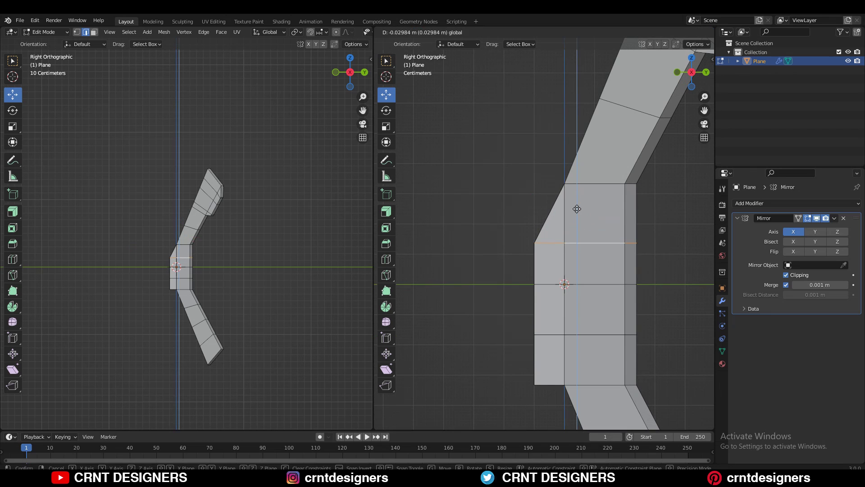
- Add a centred loop cut along the upper arm
mouse_move(523, 191)
middle_mouse_down()
mouse_move(666, 229)
mouse_move(559, 277)
middle_mouse_up()
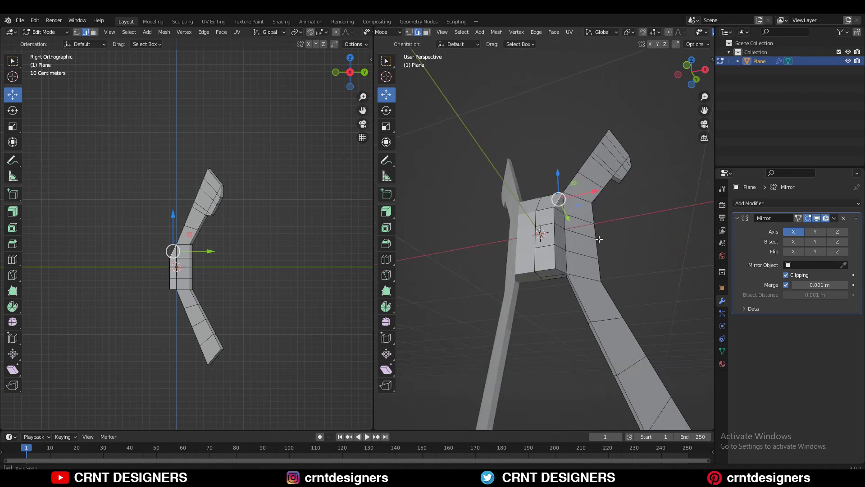
middle_click_drag(580, 251, 613, 198)
left_click(618, 191)
right_click(618, 190)
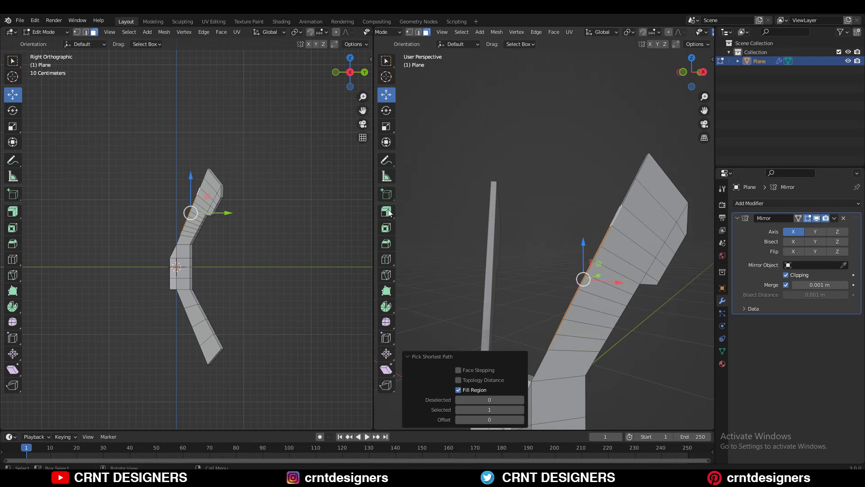
right_click(519, 231)
- Dissolve extra edges on the upper arm and try sliding an edge loop
mouse_move(518, 231)
middle_mouse_down()
mouse_move(590, 273)
mouse_move(582, 259)
middle_mouse_up()
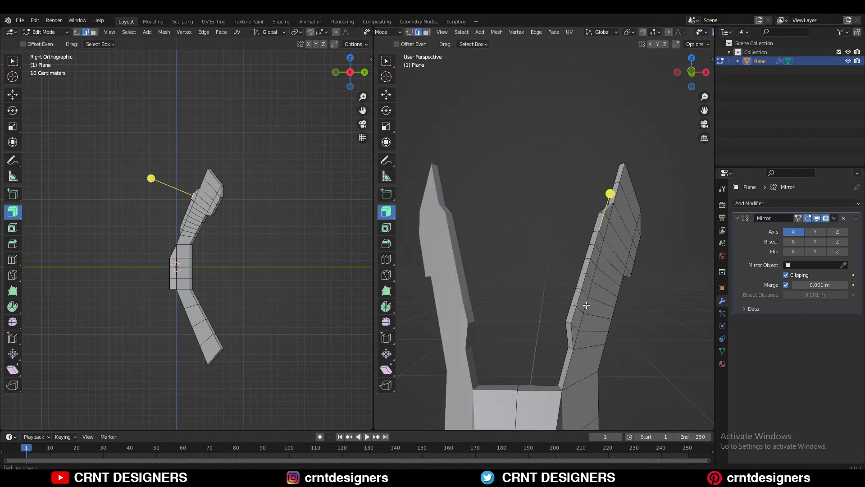
scroll(582, 259, "up", 3)
mouse_move(582, 260)
middle_mouse_down()
mouse_move(531, 317)
mouse_move(576, 305)
mouse_move(510, 245)
mouse_move(622, 255)
mouse_move(600, 234)
middle_mouse_up()
key("ctrl+x")
key("g")
key("g")
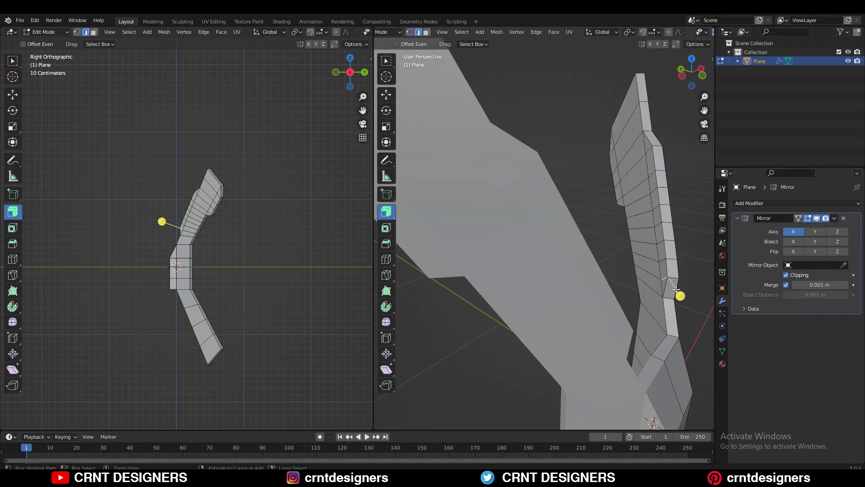
right_click(532, 318)
- Symmetrize the mesh, add level-2 Subdivision and three edge loops along the side
key("shift+space")
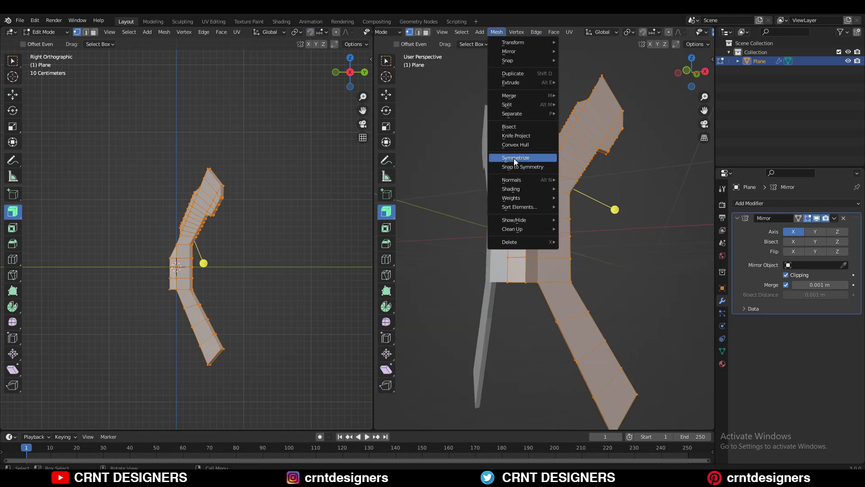
key("g")
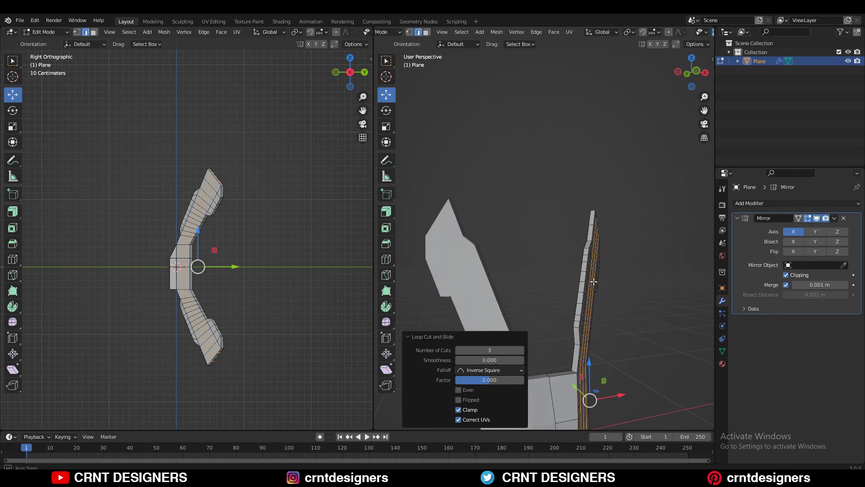
key("Tab")
left_click(796, 203)
left_click(638, 363)
scroll(583, 283, "down", 3)
mouse_move(583, 283)
middle_mouse_down()
mouse_move(542, 250)
mouse_move(586, 225)
middle_mouse_up()
- Select a path of centre faces and delete them
left_click(808, 321)
key("Tab")
left_click(559, 252, "ctrl")
key("x")
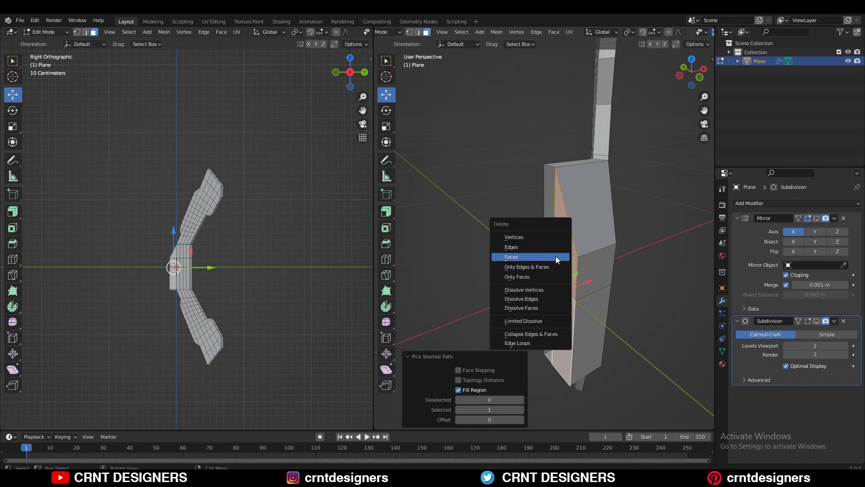
key("1")
- Connect the centre vertex pairs with edges, then snap to Right view
right_click(502, 188)
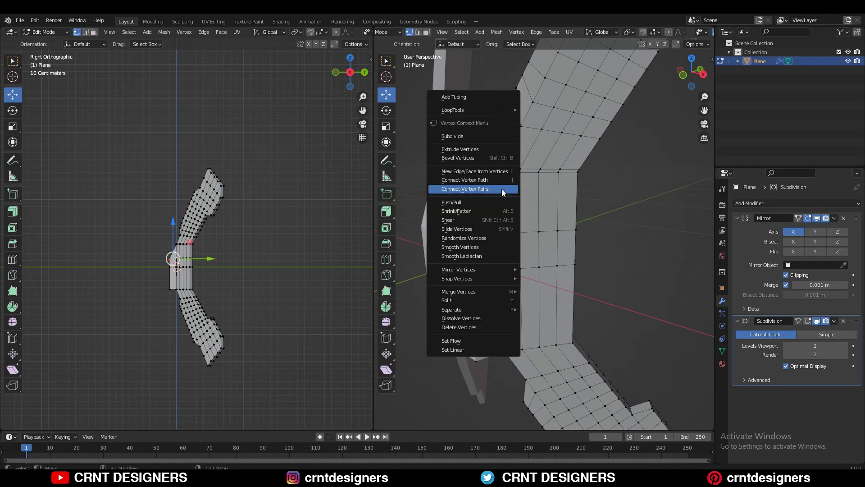
left_click(502, 188)
middle_click_drag(501, 189, 692, 91)
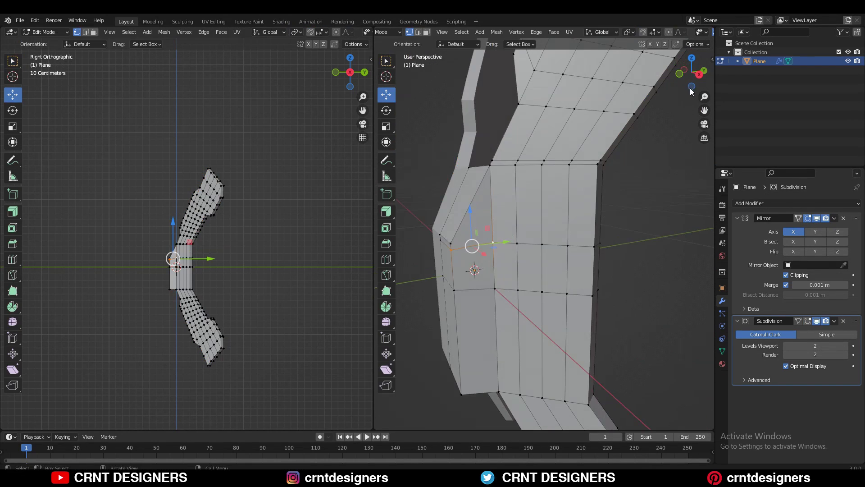
left_click(699, 75)
- Knife-cut new edges across the centre face and dissolve unneeded edges
key("k")
key("Return")
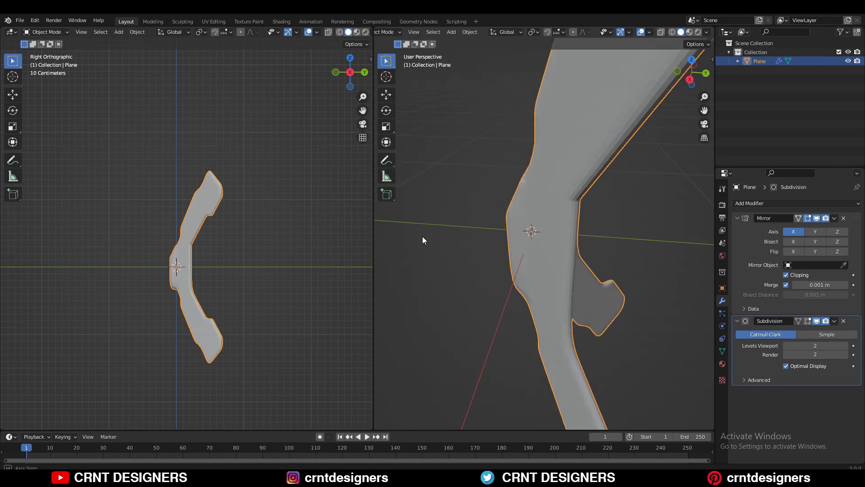
mouse_move(456, 173)
middle_mouse_down()
mouse_move(471, 312)
mouse_move(518, 297)
middle_mouse_up()
key("1")
key("k")
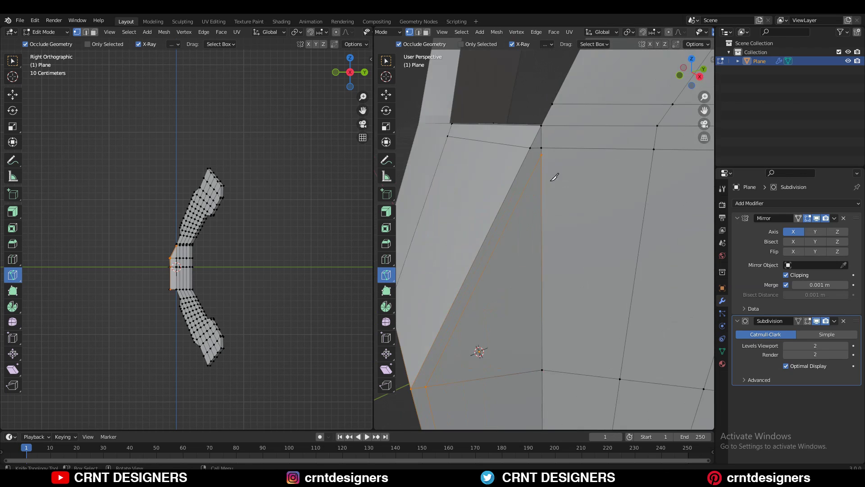
key("Escape")
key("2")
key("ctrl+x")
middle_click_drag(554, 178, 515, 251)
- Add a loop cut at the arm junction and slide a side edge path
key("ctrl+r")
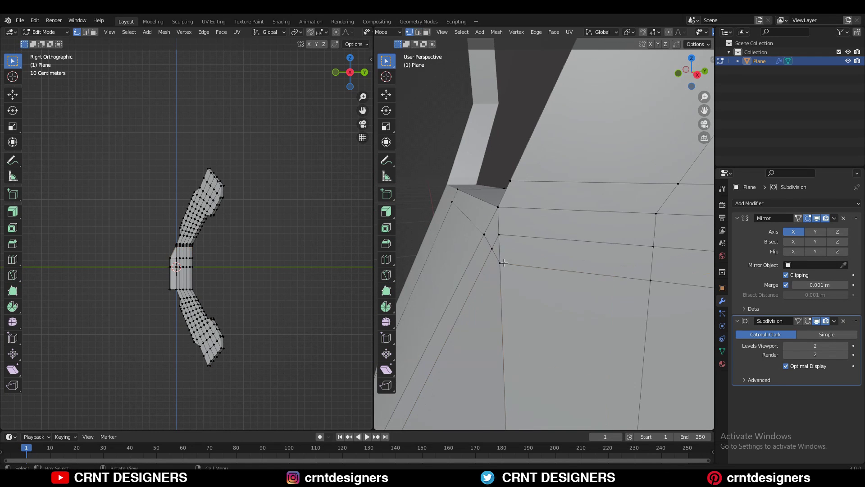
mouse_move(509, 254)
middle_mouse_down()
mouse_move(509, 224)
mouse_move(561, 286)
middle_mouse_up()
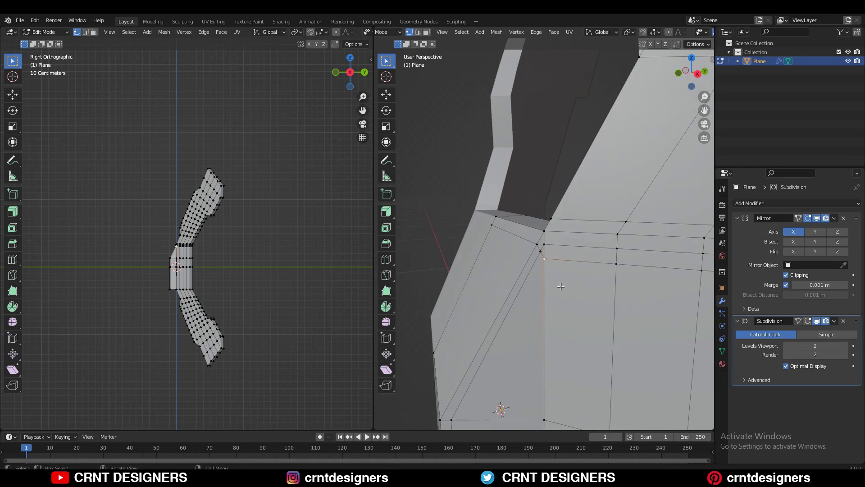
left_click(544, 257)
middle_click_drag(544, 257, 390, 251)
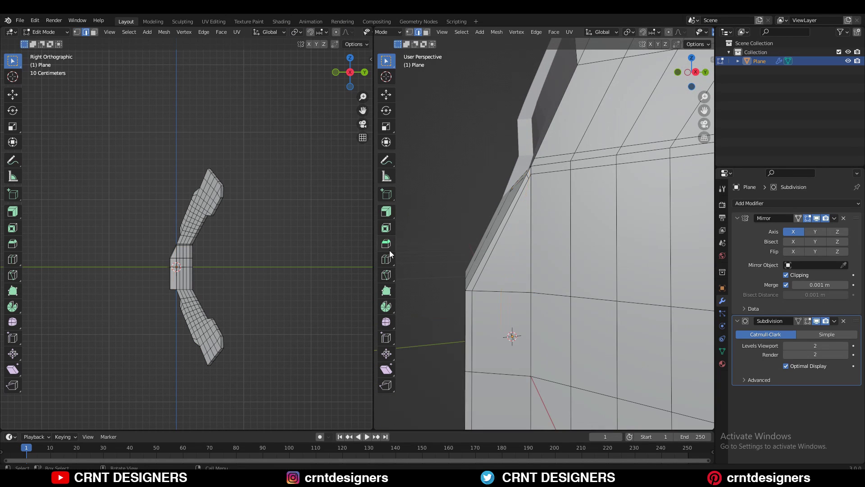
middle_click_drag(539, 204, 537, 253)
key("2")
left_click(530, 252, "ctrl")
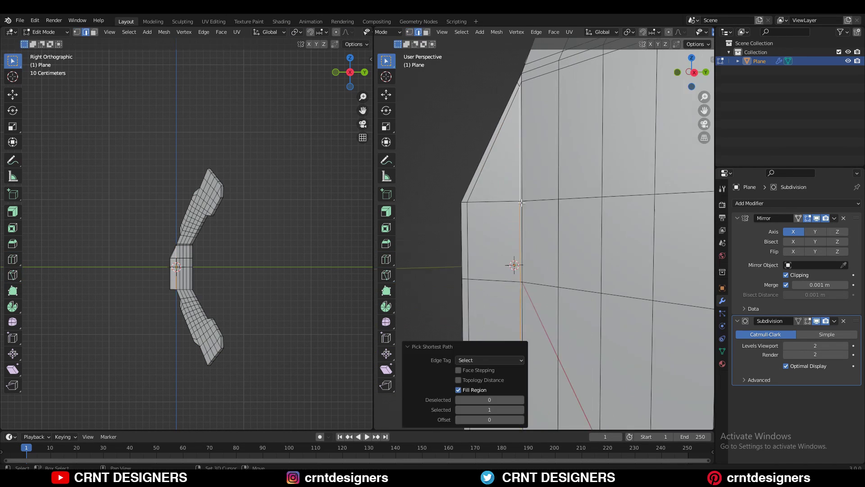
key("g")
key("g")
left_click(543, 204)
- Knife-cut the arm and slide an edge loop to a new position
key("1")
key("k")
mouse_move(543, 204)
middle_mouse_down()
mouse_move(577, 180)
mouse_move(616, 188)
mouse_move(596, 154)
mouse_move(545, 218)
mouse_move(507, 245)
mouse_move(443, 169)
mouse_move(554, 189)
mouse_move(584, 145)
middle_mouse_up()
key("Return")
key("2")
left_click(602, 224, "alt")
key("g")
key("g")
scroll(613, 155, "down", 3)
left_click(545, 219)
- Slide edge loops under and along the arm toward its edges
scroll(506, 244, "down", 3)
left_click(443, 169, "alt")
left_click(555, 189, "alt")
key("g")
key("g")
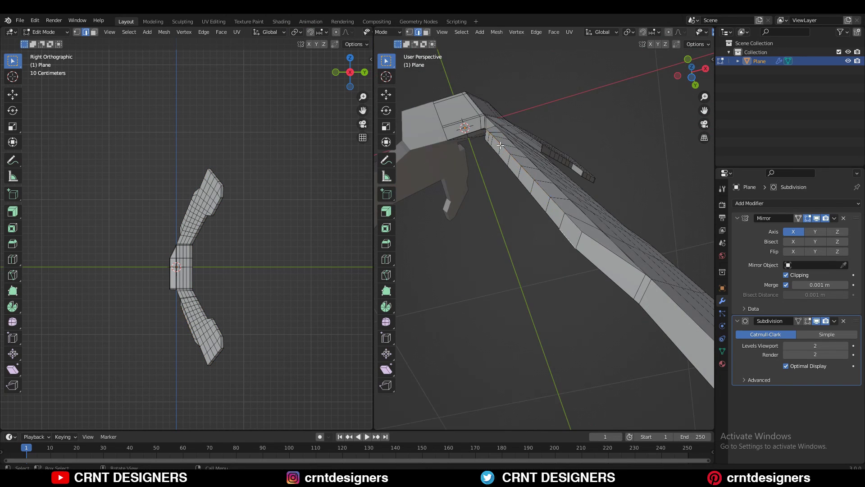
left_click(500, 145, "ctrl+shift")
mouse_move(500, 145)
middle_mouse_down()
mouse_move(549, 144)
mouse_move(580, 202)
mouse_move(581, 180)
mouse_move(614, 136)
mouse_move(564, 148)
middle_mouse_up()
left_click(555, 138)
- Dissolve extra arm edges and add a support loop close to the arm edge
key("ctrl+x")
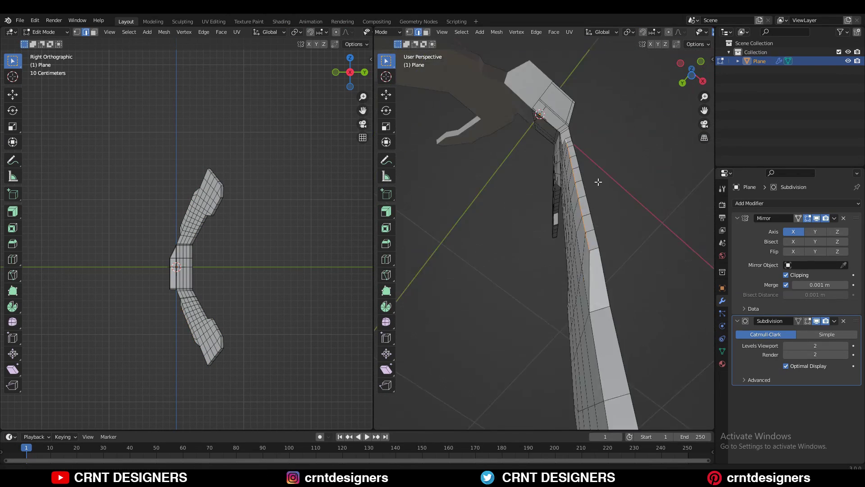
left_click(581, 180, "alt")
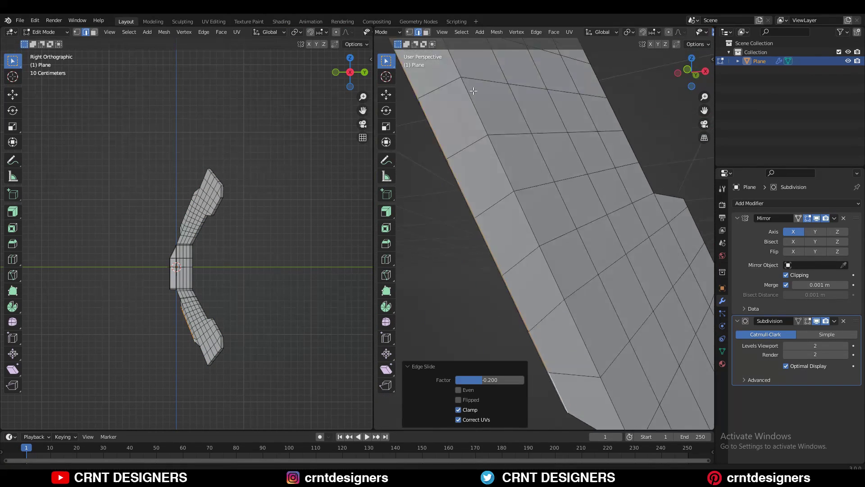
key("ctrl+r")
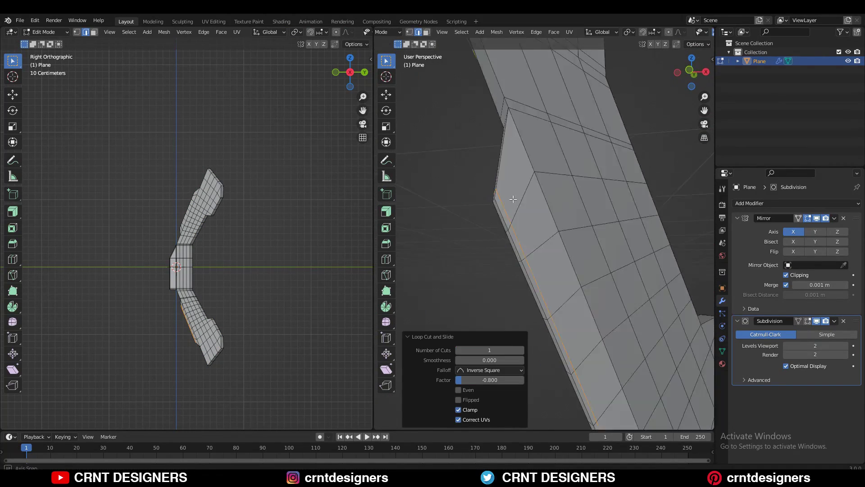
left_click(564, 149)
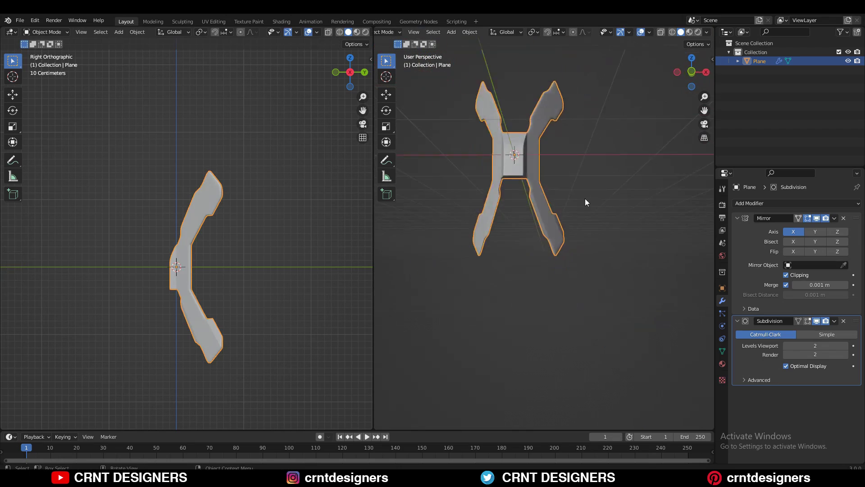
- Inspect the X mesh by toggling Edit Mode and orbiting around it
key("Tab")
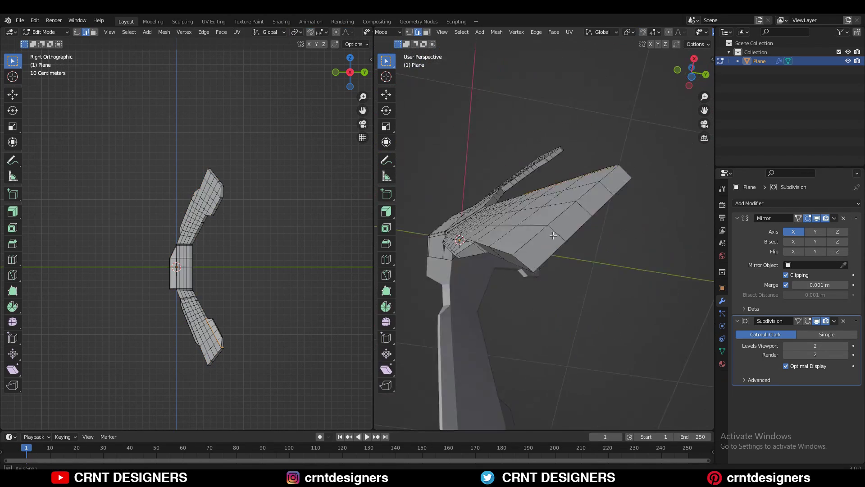
mouse_move(538, 263)
middle_mouse_down()
mouse_move(569, 206)
mouse_move(507, 244)
mouse_move(608, 260)
mouse_move(627, 347)
mouse_move(515, 211)
mouse_move(515, 173)
mouse_move(540, 215)
middle_mouse_up()
key("Tab")
key("Tab")
key("Tab")
scroll(515, 173, "down", 5)
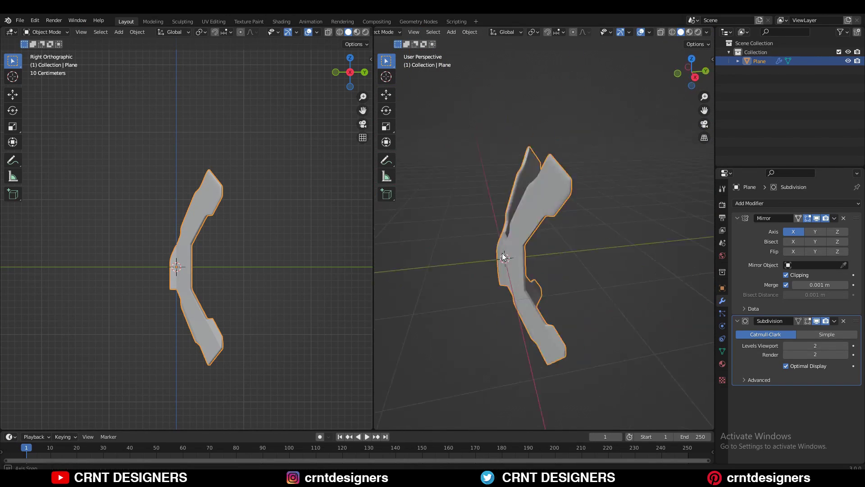
key("Tab")
scroll(469, 252, "up", 5)
- Add a centred loop cut on the arm and slide its edge path toward the tip
key("ctrl+r")
left_click(568, 157)
right_click(568, 157)
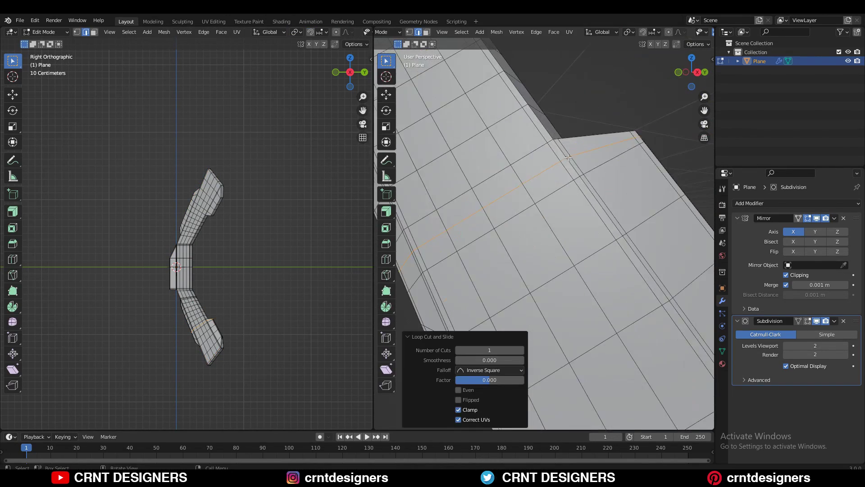
mouse_move(568, 158)
middle_mouse_down()
mouse_move(494, 215)
mouse_move(475, 202)
mouse_move(541, 244)
mouse_move(624, 247)
mouse_move(583, 284)
middle_mouse_up()
left_click(540, 180, "ctrl")
right_click(476, 201)
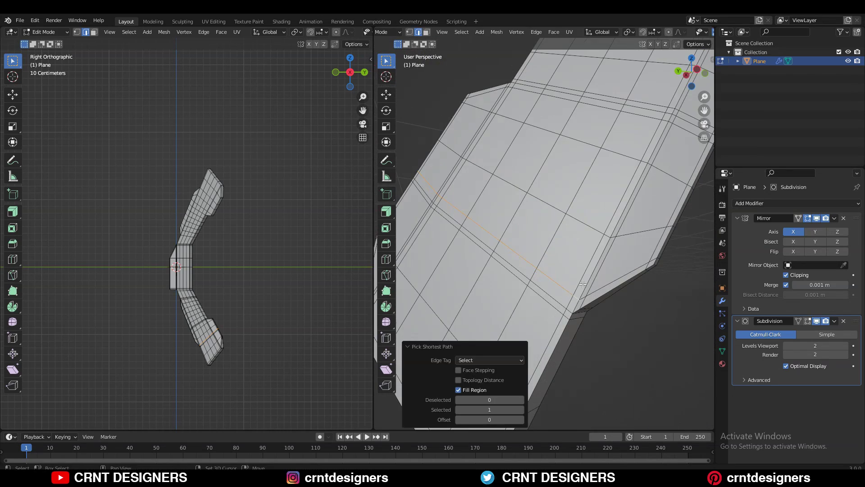
left_click(584, 240)
key("Tab")
- Orbit and zoom around the X frame to inspect the sharpened arm ends
middle_click_drag(498, 231, 605, 228)
scroll(604, 228, "down", 5)
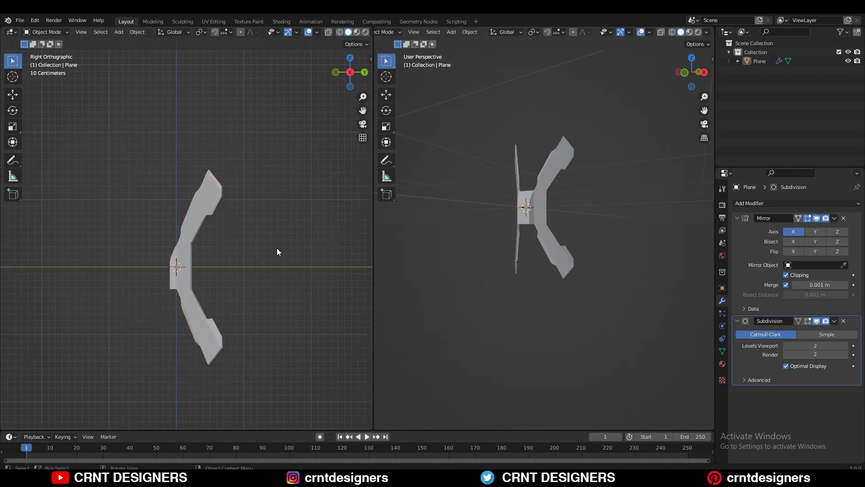
middle_click_drag(277, 248, 278, 180)
scroll(279, 181, "up", 4)
key("KP_1")
scroll(609, 93, "up", 3)
- Add loop cuts along the blade's outer edge of the arm
key("Tab")
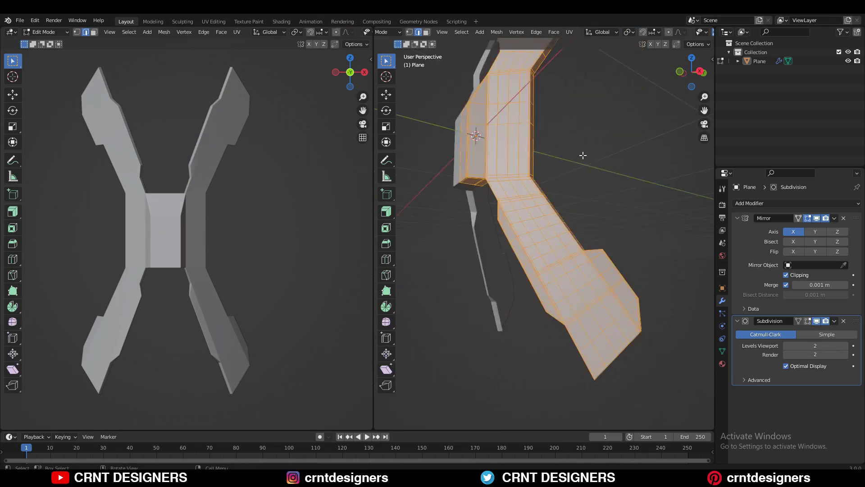
scroll(557, 110, "up", 3)
key("ctrl+r")
left_click(557, 110)
scroll(496, 393, "down", 3)
mouse_move(496, 393)
middle_mouse_down()
mouse_move(586, 228)
mouse_move(634, 230)
mouse_move(541, 197)
middle_mouse_up()
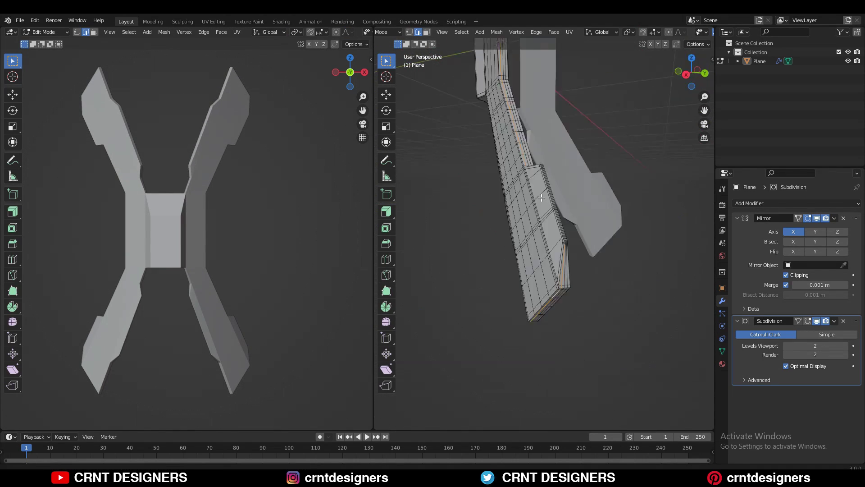
scroll(560, 183, "up", 4)
middle_click_drag(560, 236, 518, 271)
scroll(508, 293, "up", 3)
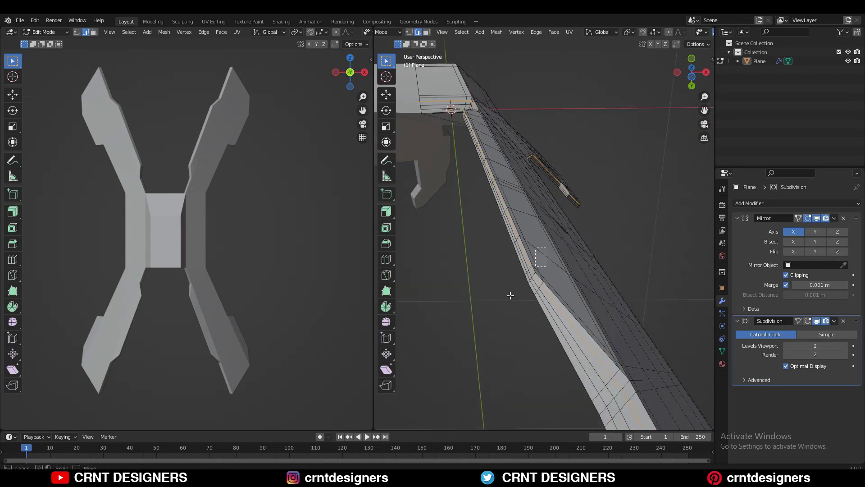
- Box-select the blade edges and edge-slide them to factor -0.600
mouse_move(543, 323)
left_mouse_down()
mouse_move(465, 244)
mouse_move(467, 294)
left_mouse_up()
mouse_move(467, 293)
middle_mouse_down()
mouse_move(578, 200)
mouse_move(460, 187)
mouse_move(546, 161)
middle_mouse_up()
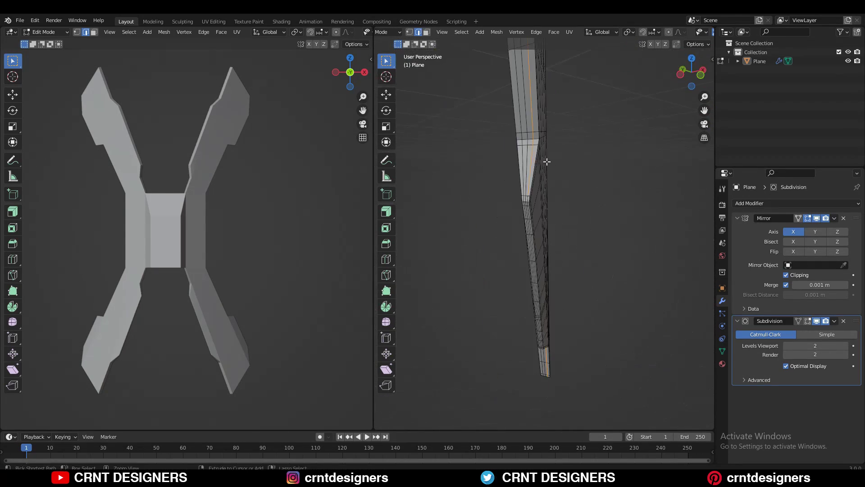
left_click(576, 196)
mouse_move(576, 196)
middle_mouse_down()
mouse_move(604, 174)
mouse_move(521, 189)
mouse_move(545, 202)
middle_mouse_up()
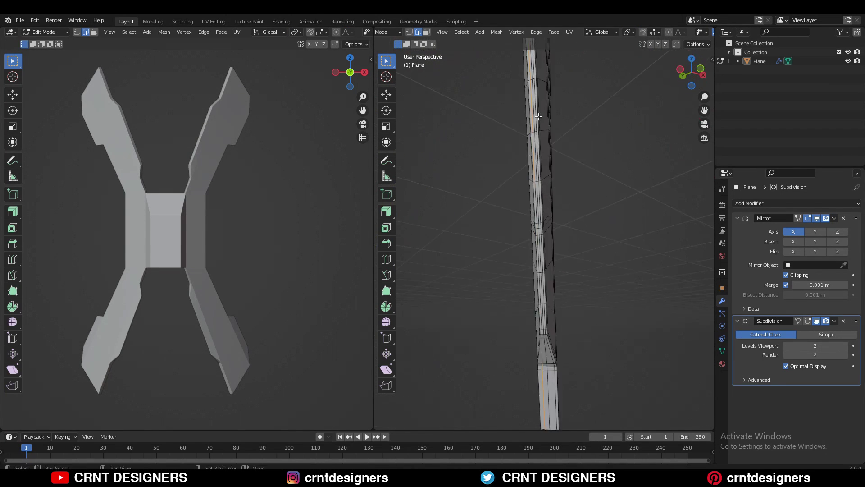
middle_click_drag(539, 117, 544, 131)
left_click(613, 120)
mouse_move(613, 121)
middle_mouse_down()
mouse_move(586, 249)
mouse_move(621, 217)
mouse_move(579, 252)
middle_mouse_up()
- Re-enter Edit Mode and Symmetrize the mesh so both sides of the X match
key("Tab")
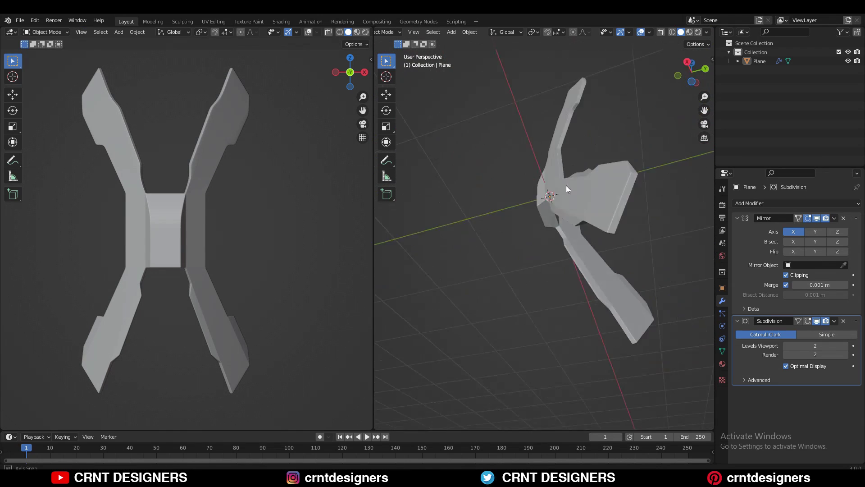
key("Tab")
middle_click_drag(567, 188, 579, 192)
left_click(490, 409)
- Flip the Symmetrize direction, select the Plane object and inspect the centre section's side
left_click(491, 377)
key("Tab")
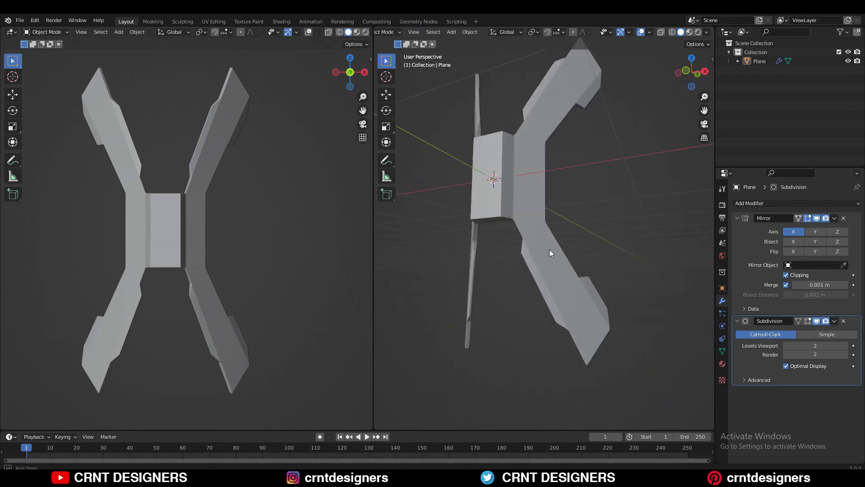
left_click(550, 249)
mouse_move(550, 249)
middle_mouse_down()
mouse_move(575, 292)
mouse_move(516, 306)
mouse_move(553, 231)
mouse_move(546, 203)
middle_mouse_up()
key("Tab")
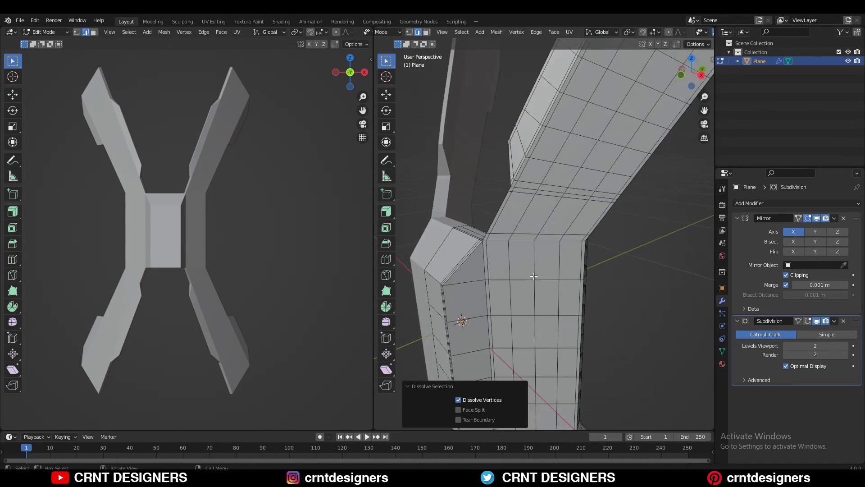
middle_click_drag(533, 275, 490, 258)
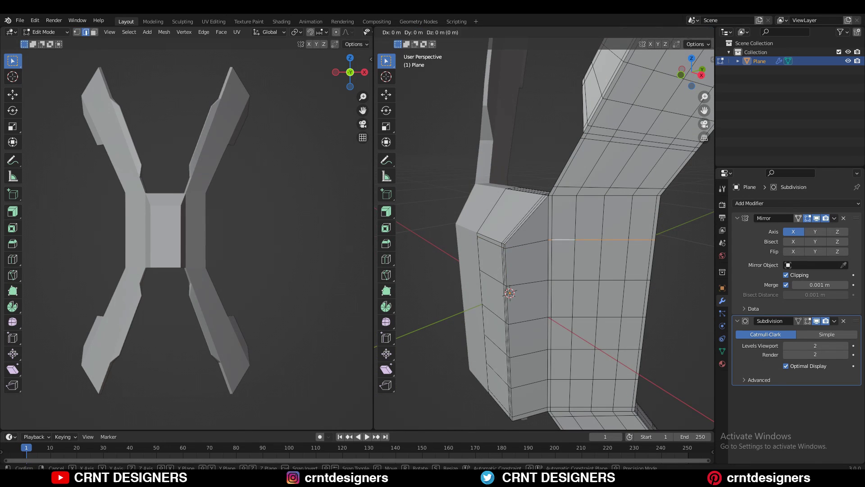
key("Escape")
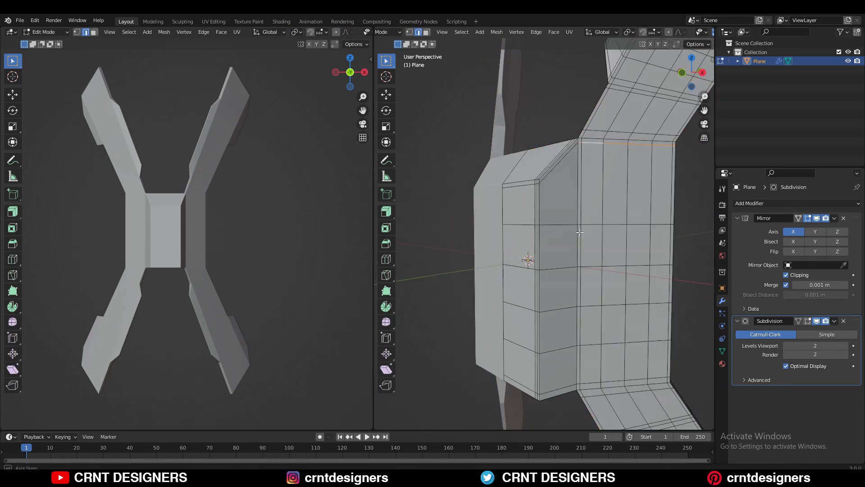
middle_click_drag(509, 293, 491, 179)
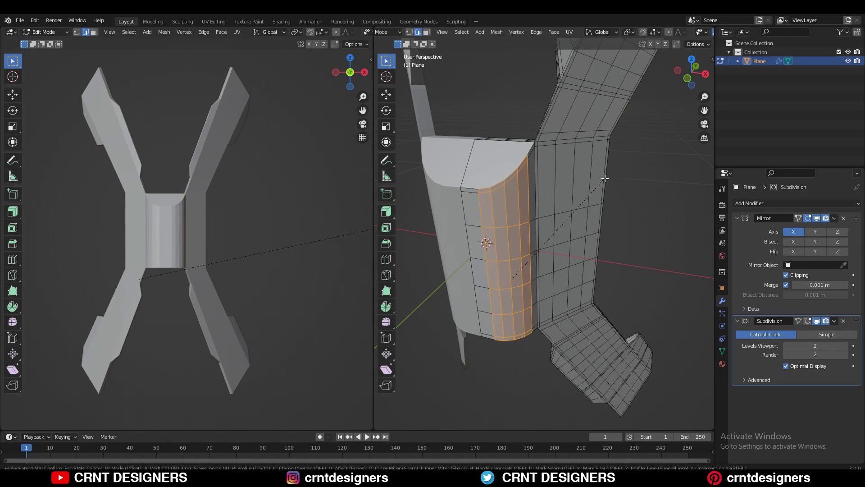
- Confirm the 0.07 m, 4-segment bevel on the centre edges and inspect the inset top face
left_click(605, 178)
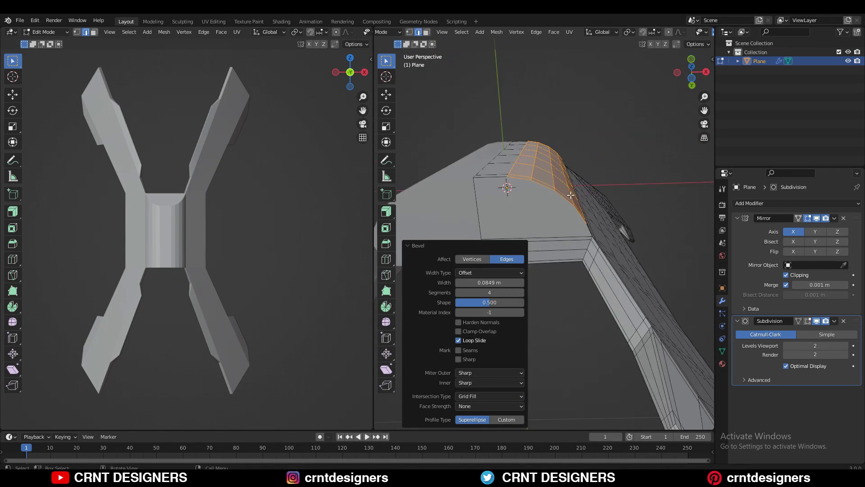
middle_click_drag(605, 179, 557, 199)
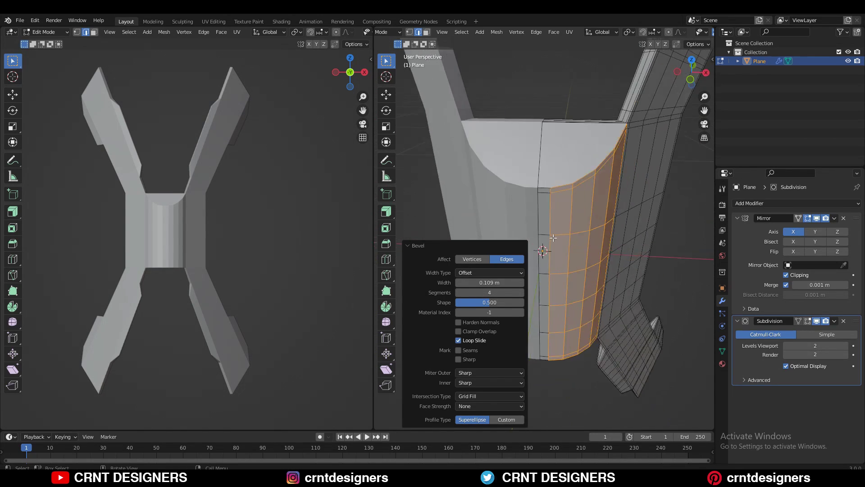
middle_click_drag(620, 242, 596, 276)
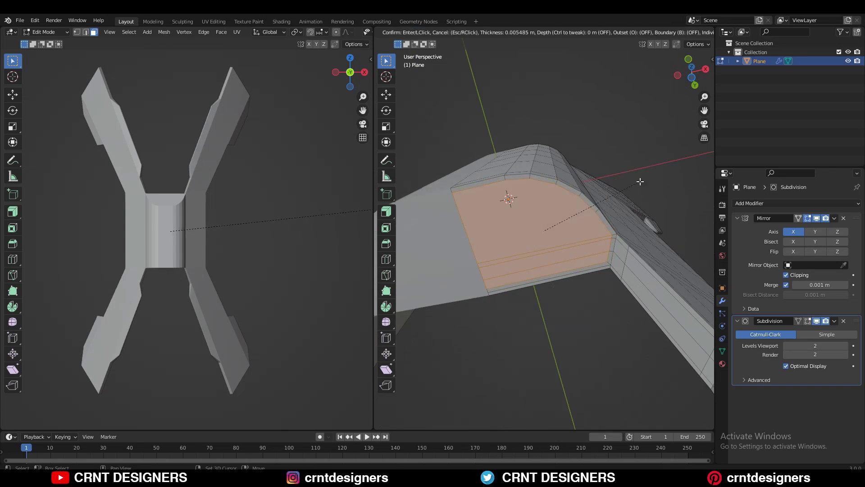
middle_click_drag(596, 225, 608, 196)
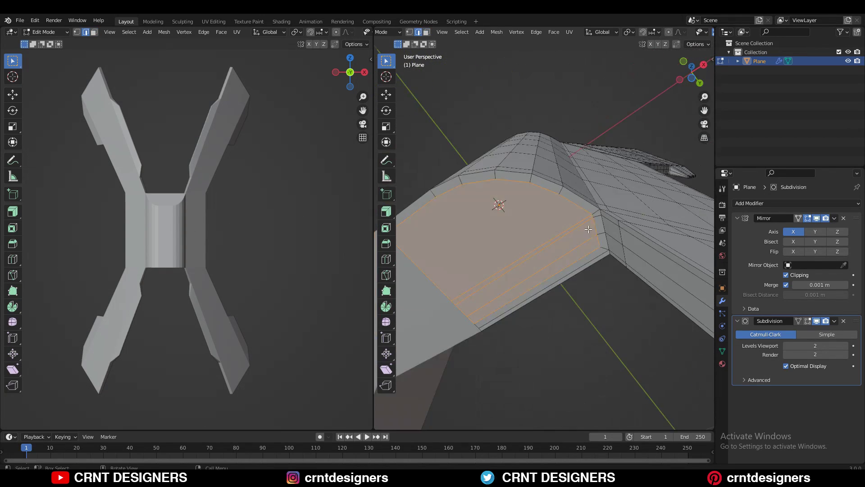
key("2")
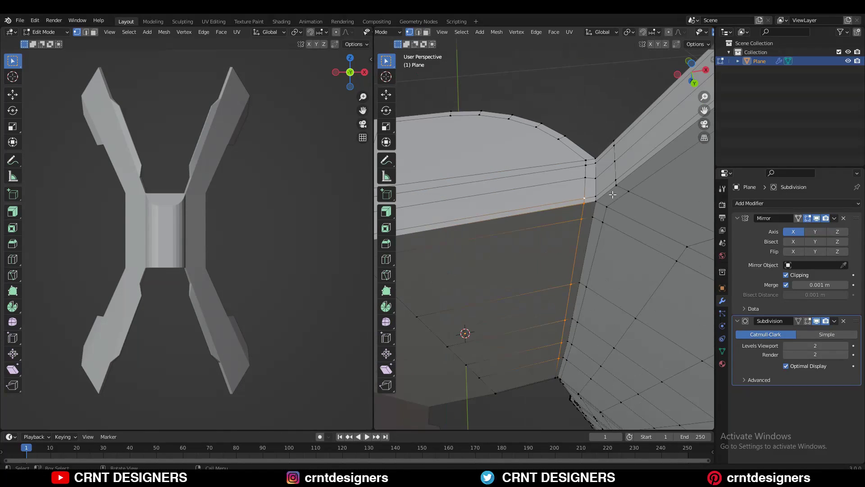
- Preview the smoothed object, view the centre from top and bottom, and select a corner vertex
key("Tab")
mouse_move(548, 254)
middle_mouse_down()
mouse_move(566, 221)
mouse_move(538, 161)
middle_mouse_up()
key("Tab")
key("KP_7")
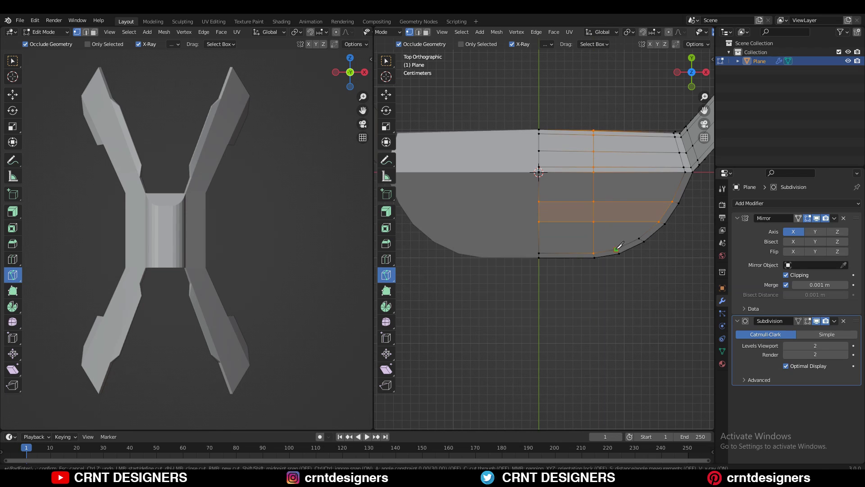
middle_click_drag(620, 131, 579, 150)
scroll(579, 150, "up", 5)
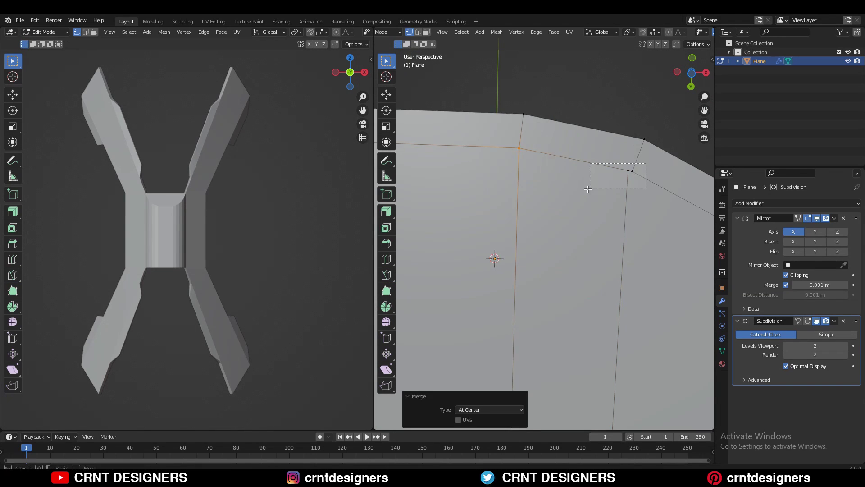
middle_click_drag(589, 189, 482, 268)
key("ctrl+KP_7")
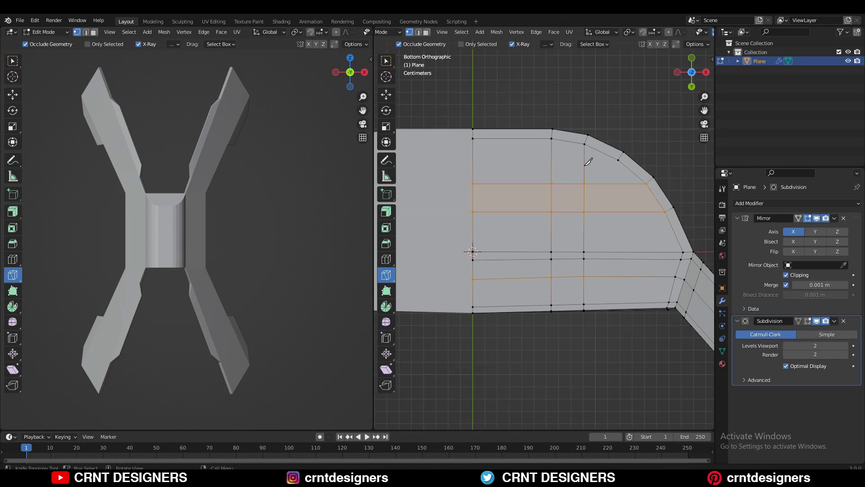
- Knife a new edge across the centre and inset a recessed panel scaled 0.878 on Y
mouse_move(589, 161)
middle_mouse_down()
mouse_move(577, 212)
mouse_move(609, 230)
mouse_move(593, 359)
middle_mouse_up()
key("3")
key("i")
left_click(581, 220)
key("alt+s")
key("y")
left_click(621, 219)
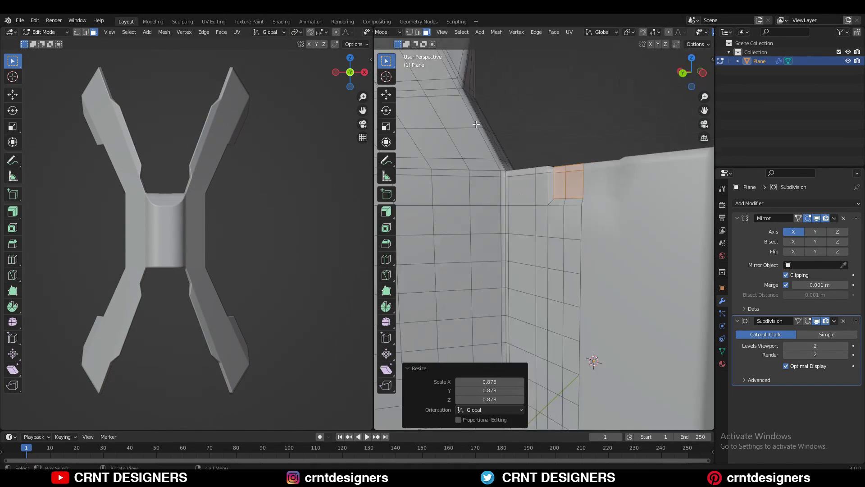
left_click(386, 95)
mouse_move(496, 180)
middle_mouse_down()
mouse_move(642, 170)
mouse_move(615, 191)
mouse_move(583, 194)
mouse_move(600, 242)
mouse_move(541, 316)
mouse_move(527, 285)
mouse_move(597, 269)
middle_mouse_up()
- Select the notch's vertical edge in edge mode
key("2")
scroll(600, 243, "up", 3)
left_click(527, 285, "ctrl")
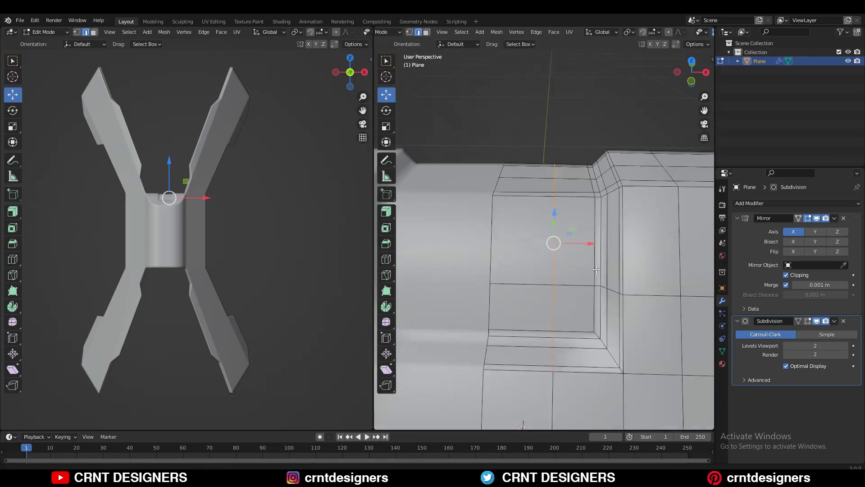
- Slide the notch edge loop inward and extrude the upper arm face into a recess
left_click(609, 254)
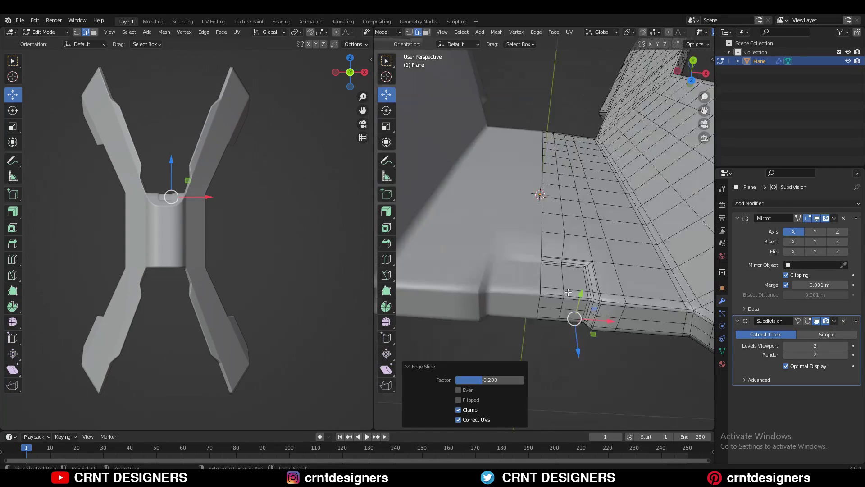
mouse_move(577, 253)
middle_mouse_down()
mouse_move(574, 224)
mouse_move(629, 250)
middle_mouse_up()
key("shift+space")
key("e")
left_click(651, 359)
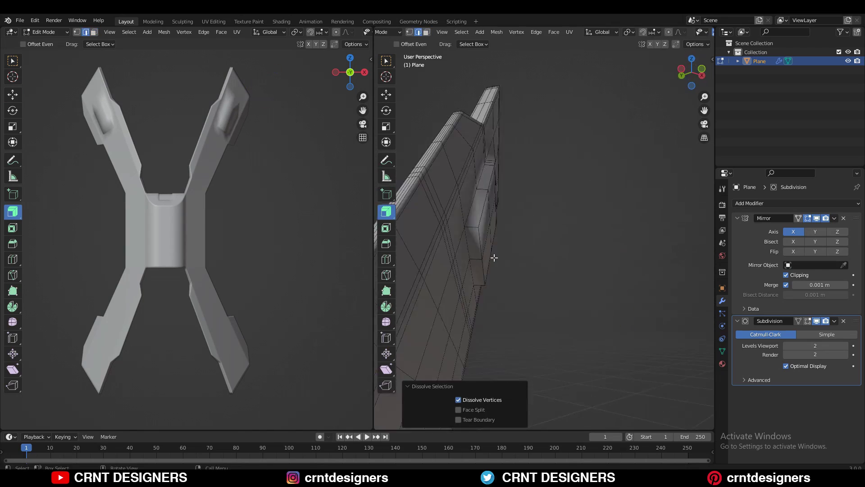
- Preview the recessed arm in Object Mode, then bring up the edge operations menu
mouse_move(557, 174)
middle_mouse_down()
mouse_move(530, 218)
mouse_move(542, 251)
middle_mouse_up()
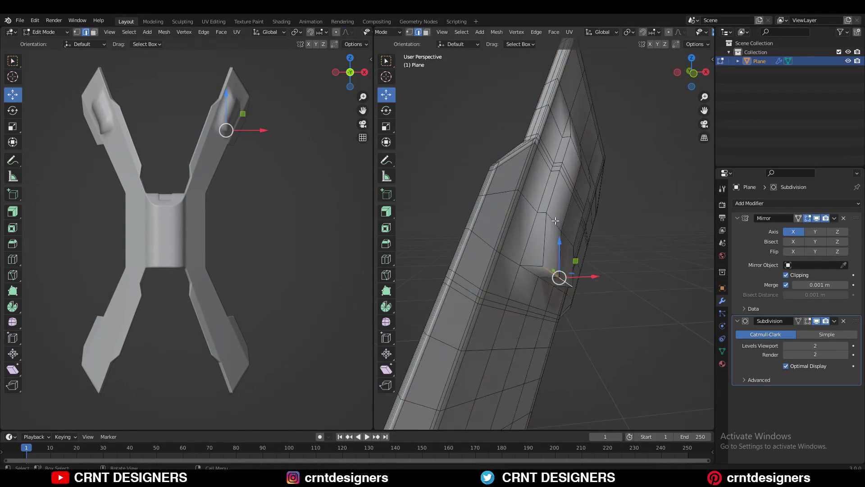
middle_click_drag(620, 256, 542, 270)
key("Tab")
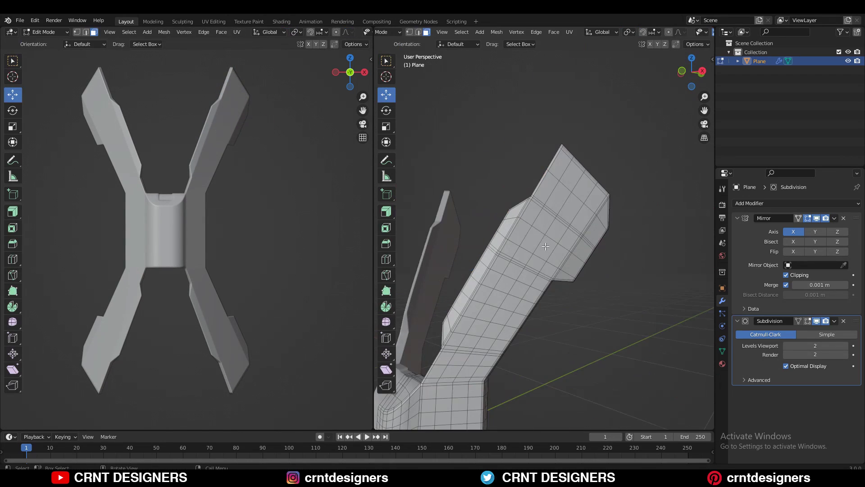
key("2")
key("KP_Decimal")
right_click(673, 204)
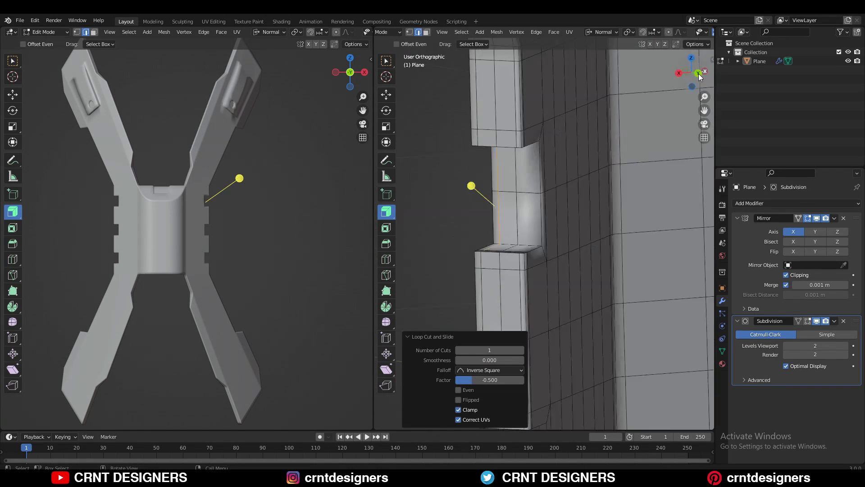
- Place a loop cut near the side notch and orbit around the box section
left_click_drag(700, 76, 496, 199)
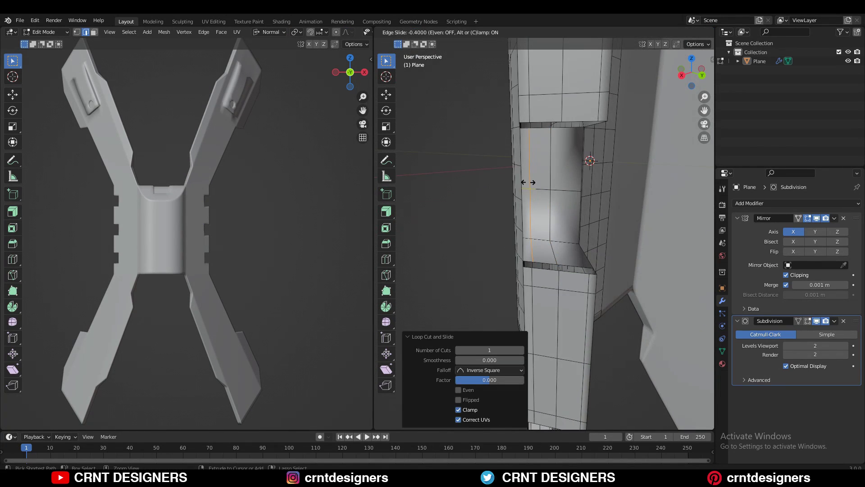
left_click(528, 182)
mouse_move(528, 183)
middle_mouse_down()
mouse_move(559, 265)
mouse_move(491, 227)
middle_mouse_up()
key("1")
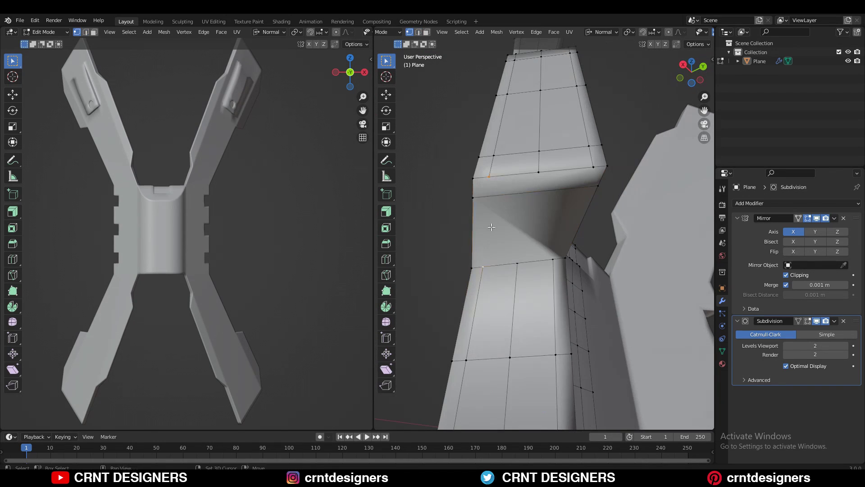
key("2")
mouse_move(555, 253)
middle_mouse_down()
mouse_move(591, 355)
mouse_move(521, 229)
mouse_move(532, 218)
middle_mouse_up()
- Add another loop cut on the box section and preview the smoothed side tabs
key("ctrl+r")
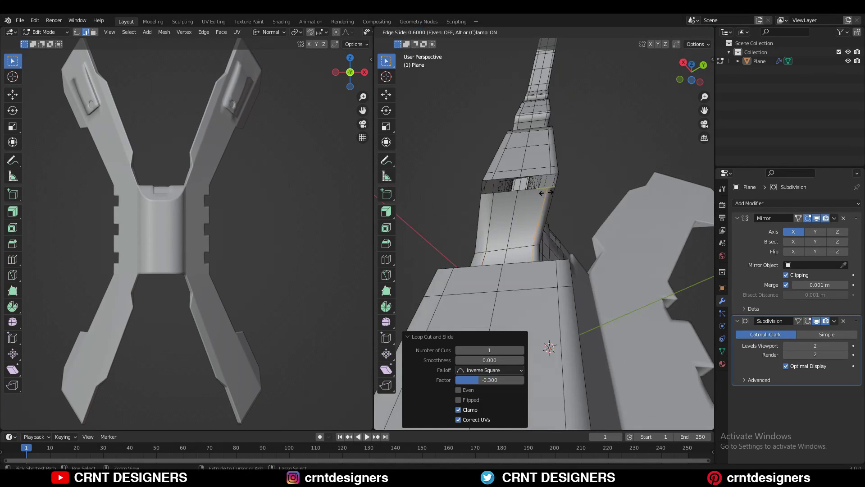
key("ctrl+r")
left_click(534, 216)
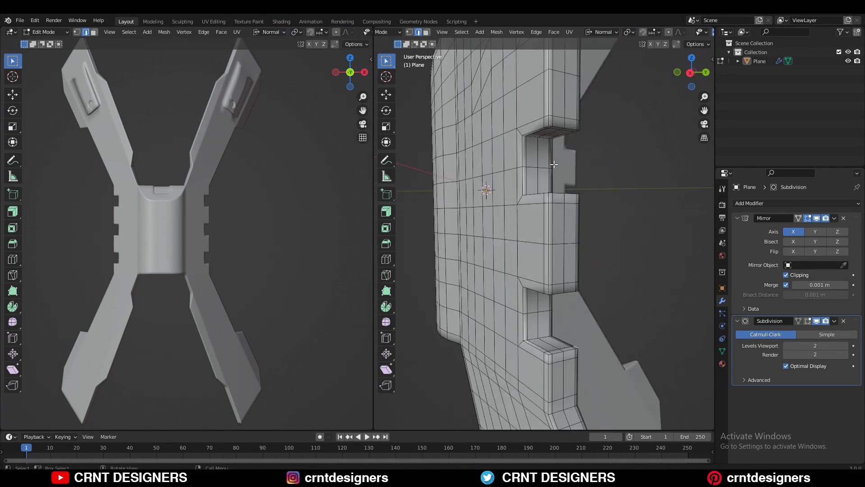
middle_click_drag(535, 215, 686, 34)
key("ctrl+r")
left_click(571, 145)
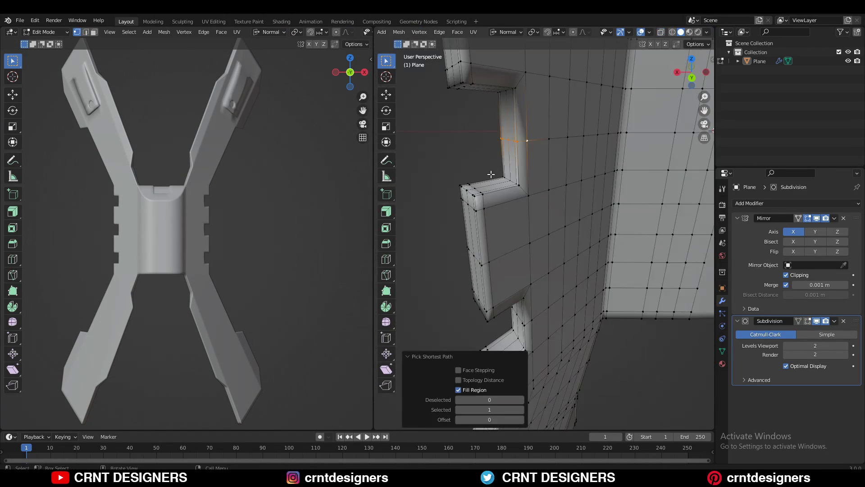
key("Tab")
scroll(615, 275, "down", 3)
key("Tab")
scroll(615, 277, "up", 3)
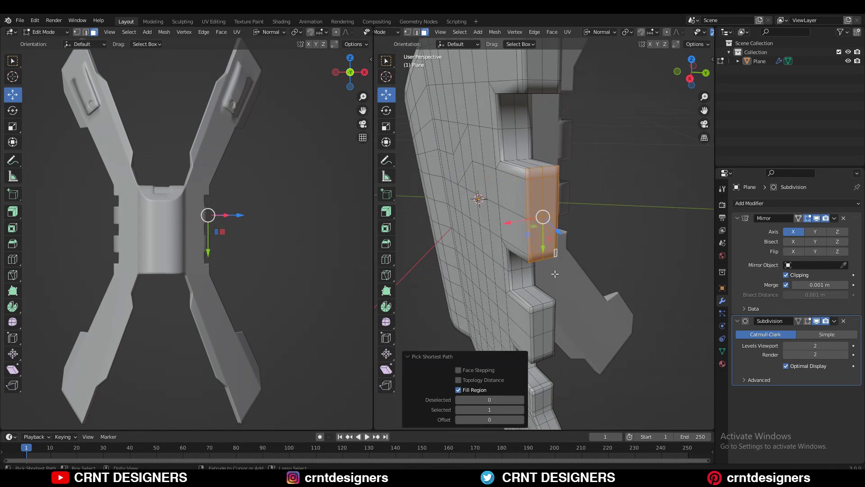
middle_click_drag(585, 270, 547, 301)
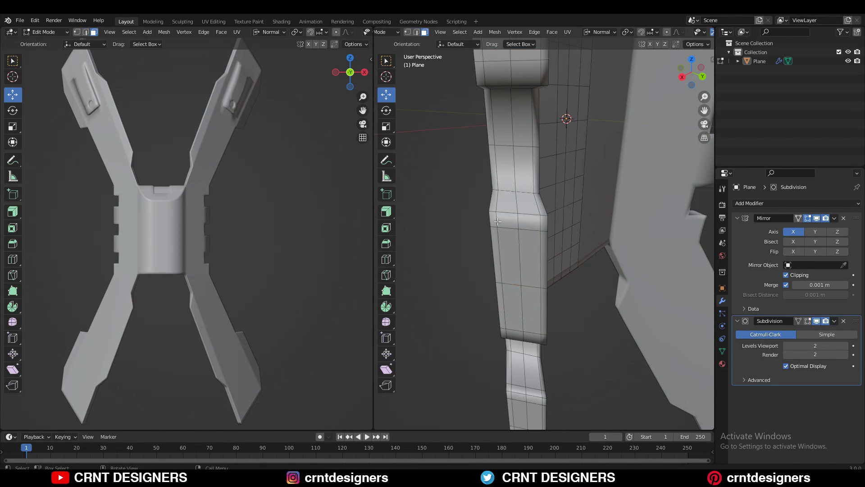
- Select an edge along the side tab and slide it toward the notch
left_click(560, 357, "ctrl+shift")
key("2")
left_click(604, 197, "ctrl")
key("g")
key("g")
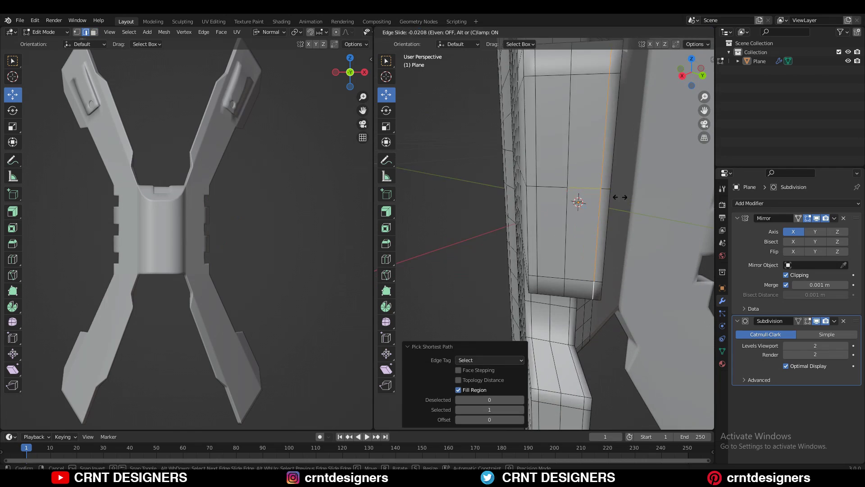
left_click(620, 197)
key("3")
middle_click_drag(620, 197, 579, 187)
- Scale the two side-tab faces along Z
middle_click_drag(584, 336, 554, 316)
left_click(562, 332, "ctrl+shift")
key("s")
key("z")
key("z")
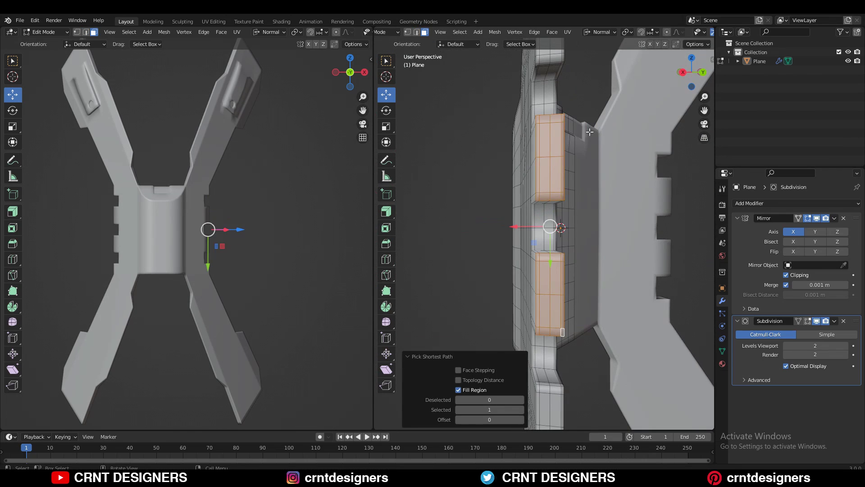
middle_click_drag(590, 131, 614, 113)
middle_click_drag(568, 174, 559, 189)
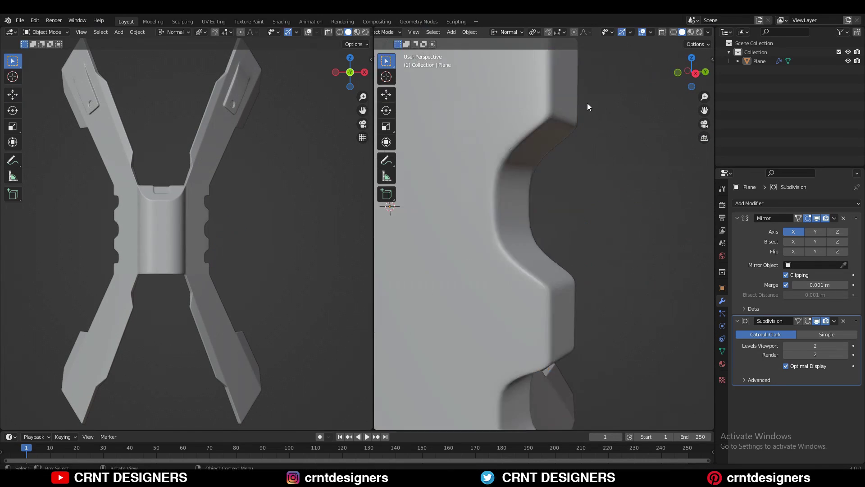
- Add a support loop cut on the tab and slide it into place
key("ctrl+r")
left_click(553, 194)
left_click(553, 224)
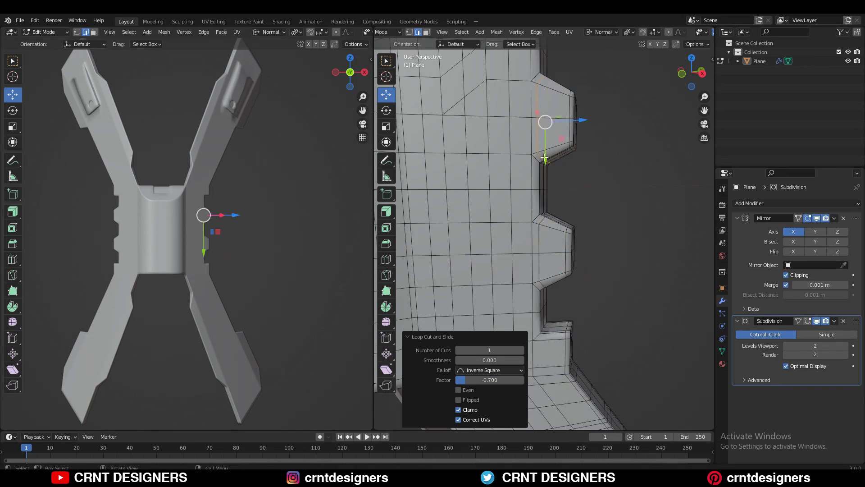
left_click(575, 138)
mouse_move(575, 138)
middle_mouse_down()
mouse_move(415, 226)
mouse_move(450, 234)
mouse_move(476, 261)
mouse_move(560, 183)
mouse_move(537, 277)
mouse_move(518, 235)
middle_mouse_up()
- Slide several edges toward the notch corner to tighten its stepped edges
left_click(451, 234)
left_click(560, 184, "ctrl+shift")
key("g")
right_click(559, 260)
left_click(586, 251, "ctrl+shift")
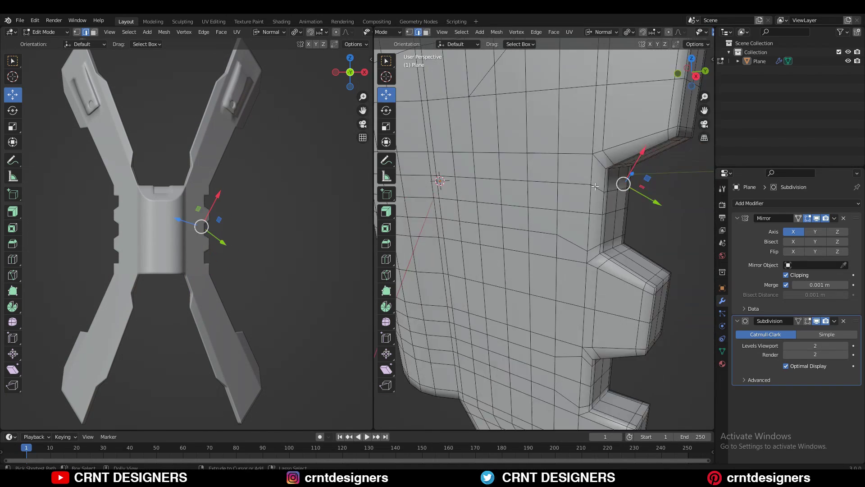
key("g")
key("g")
right_click(580, 226)
middle_click_drag(581, 225, 451, 180)
left_click(510, 194, "ctrl+shift")
mouse_move(509, 194)
middle_mouse_down()
mouse_move(591, 207)
mouse_move(597, 264)
mouse_move(589, 228)
middle_mouse_up()
key("g")
key("g")
left_click(548, 199)
- Orbit and preview the smoothed result to check the notch corners stay crisp
key("Tab")
scroll(621, 257, "up", 5)
middle_click_drag(589, 258, 599, 270)
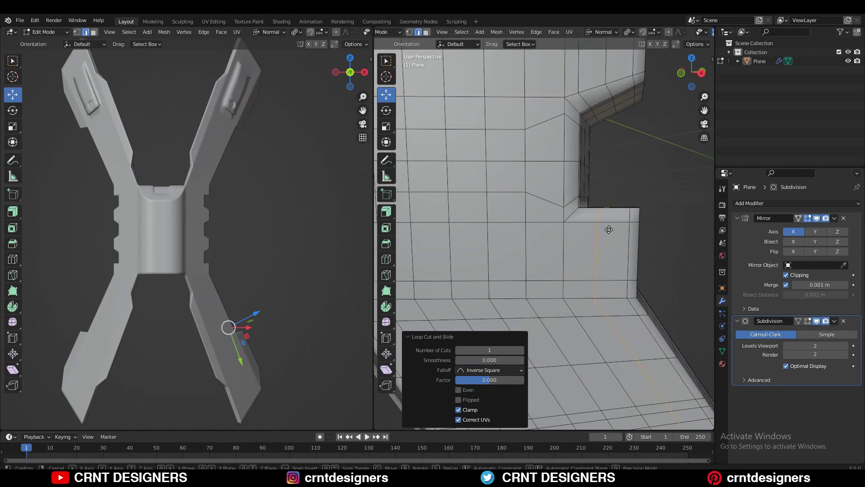
scroll(600, 271, "down", 3)
scroll(600, 275, "down", 3)
key("Tab")
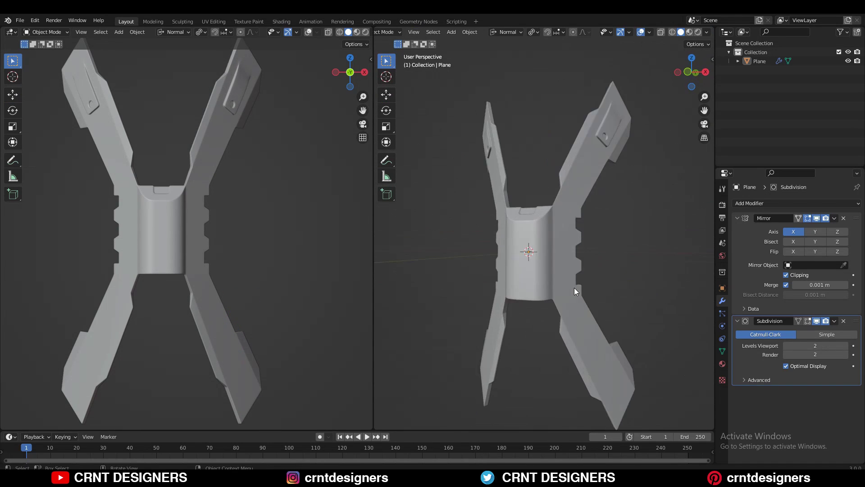
- Select the face region on the lower arm where the panel will go
key("Tab")
scroll(608, 295, "up", 5)
middle_click_drag(607, 295, 615, 247)
left_click_drag(615, 248, 601, 281)
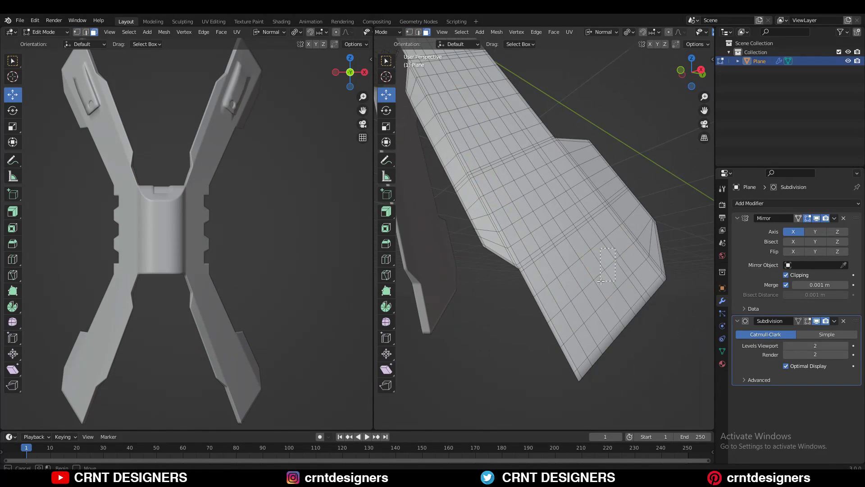
middle_click_drag(607, 279, 567, 273)
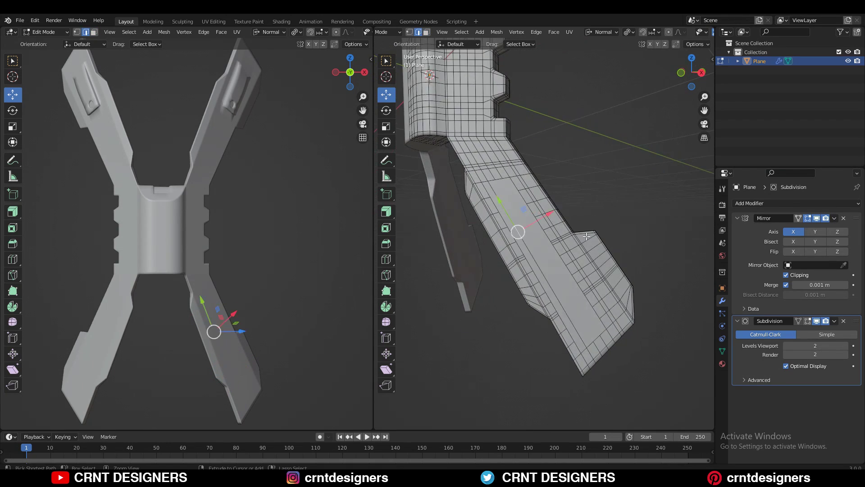
left_click(493, 192, "ctrl+shift")
middle_click_drag(493, 192, 584, 197)
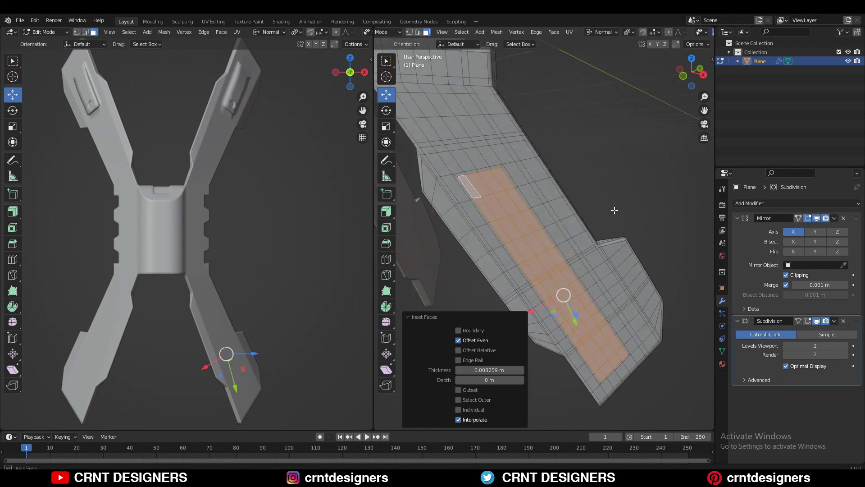
- Inset the selected faces and sink them into the arm along the normal
middle_click_drag(270, 252, 281, 266)
key("Tab")
key("Tab")
mouse_move(572, 329)
middle_mouse_down()
mouse_move(559, 190)
mouse_move(568, 186)
mouse_move(540, 190)
mouse_move(515, 178)
mouse_move(614, 240)
middle_mouse_up()
key("g")
key("z")
key("z")
left_click(560, 177)
key("Tab")
key("Tab")
key("Tab")
scroll(515, 178, "up", 3)
key("Tab")
key("Tab")
left_click(614, 240)
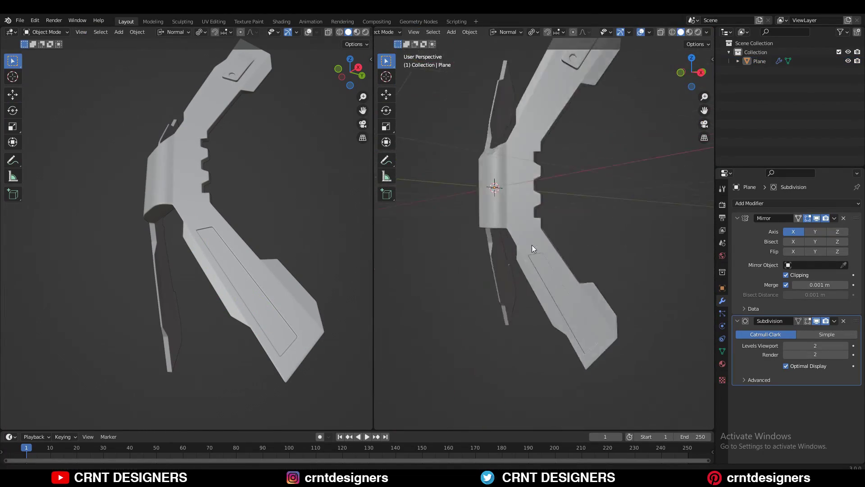
key("Tab")
scroll(532, 248, "up", 3)
- Select the panel's face strip and scale it to 0.8
left_click(478, 198)
left_click(541, 316, "ctrl+shift")
key("s")
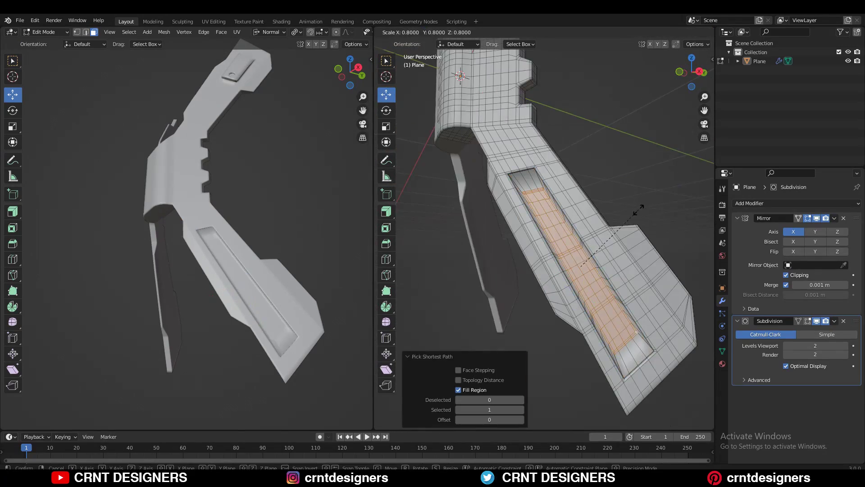
left_click(638, 210)
scroll(585, 255, "up", 3)
scroll(585, 255, "up", 4)
- Dissolve a face loop running across the panel
left_click(502, 173, "alt")
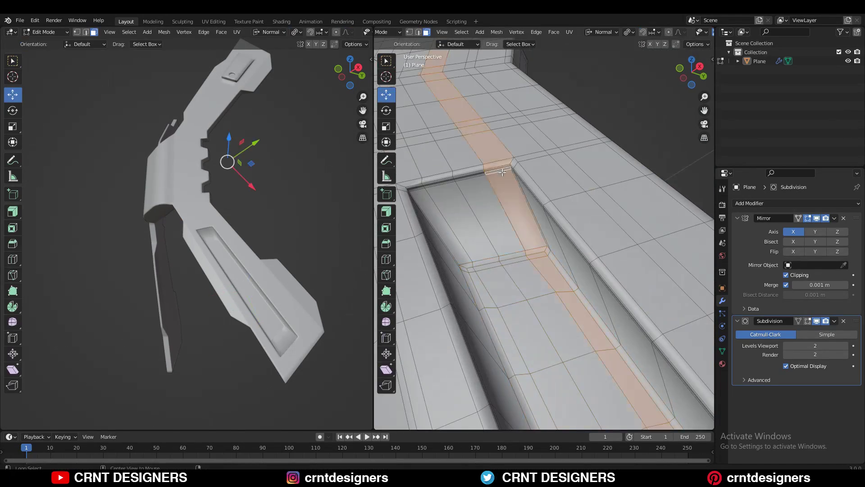
key("2")
key("ctrl+x")
scroll(528, 220, "down", 3)
scroll(528, 220, "up", 3)
- Loop-cut a new edge across the panel and slide it toward the end corner
middle_click_drag(528, 220, 594, 305)
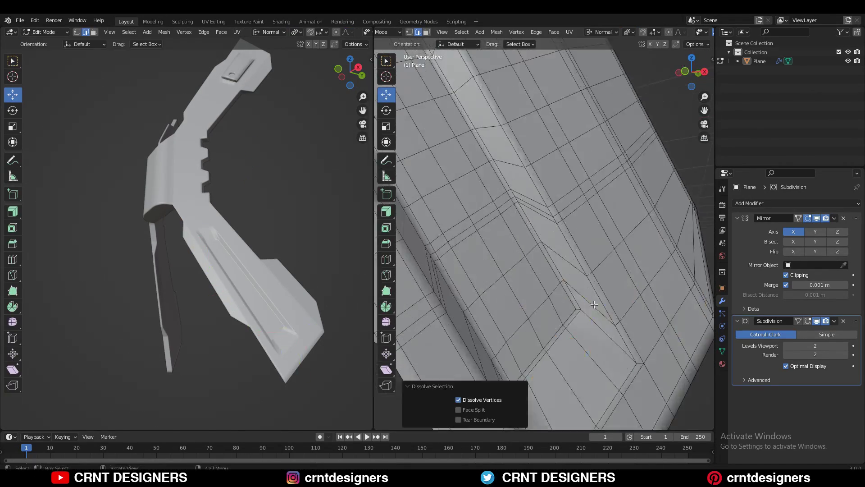
key("ctrl+r")
left_click(638, 251)
right_click(638, 250)
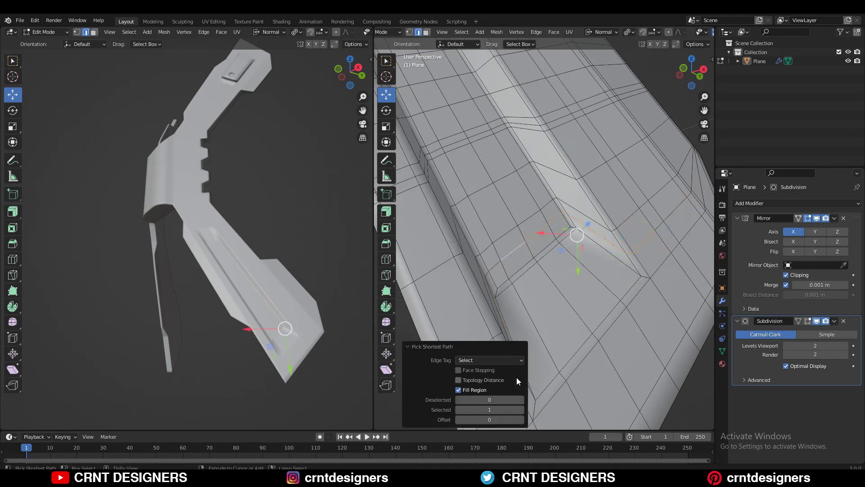
key("w")
middle_click_drag(517, 381, 660, 175)
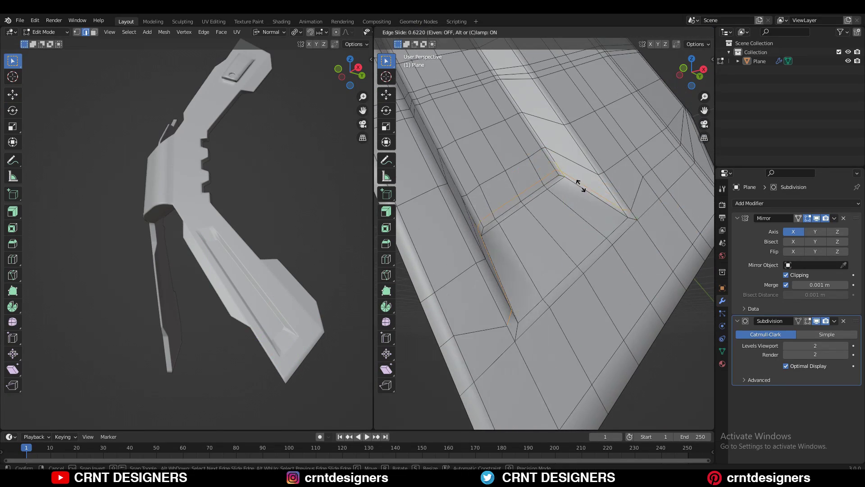
left_click(581, 186)
middle_click_drag(581, 186, 501, 222)
left_click(502, 223, "ctrl")
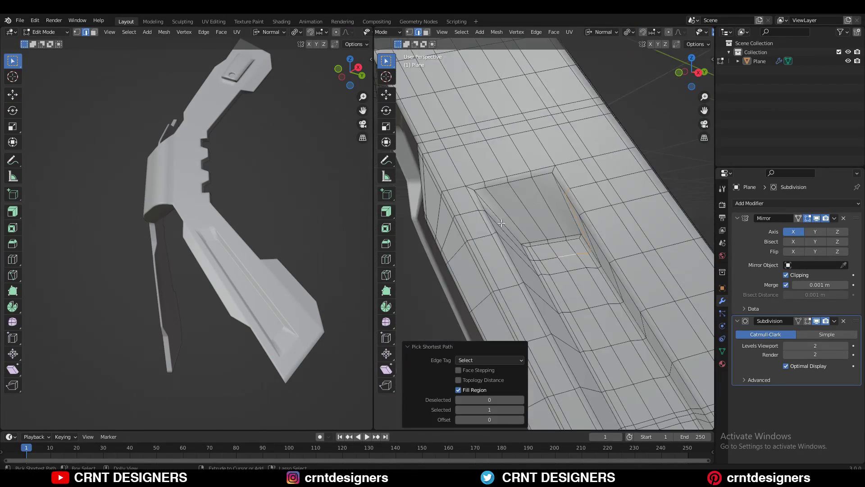
key("Tab")
scroll(561, 233, "down", 8)
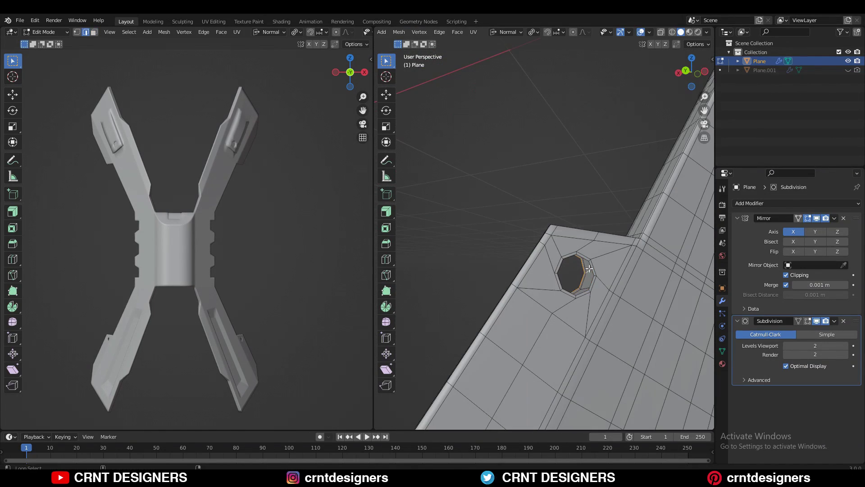
- Fill the existing opening with a face and inset it
right_click(582, 160)
left_click(583, 161)
middle_click_drag(583, 160, 606, 250)
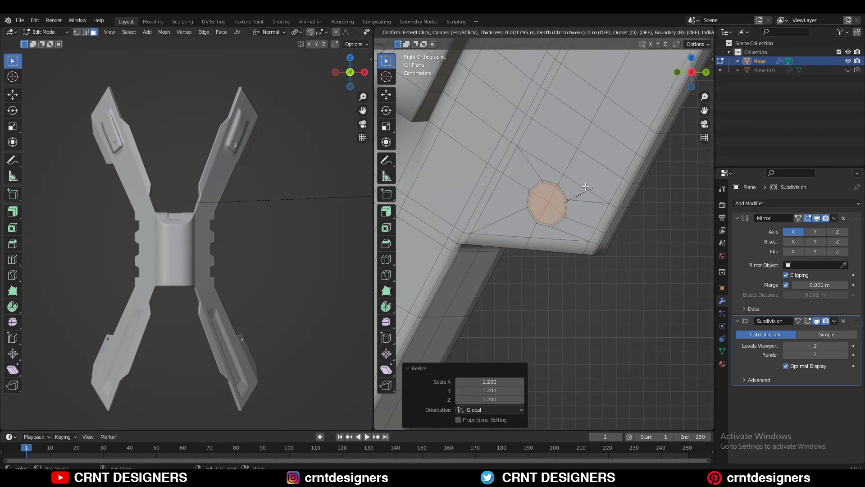
left_click(585, 187)
middle_click_drag(586, 187, 572, 193)
middle_click_drag(604, 152, 613, 216)
scroll(615, 224, "up", 5)
- Select the geometry linked to the hole and preview the whole part
key("2")
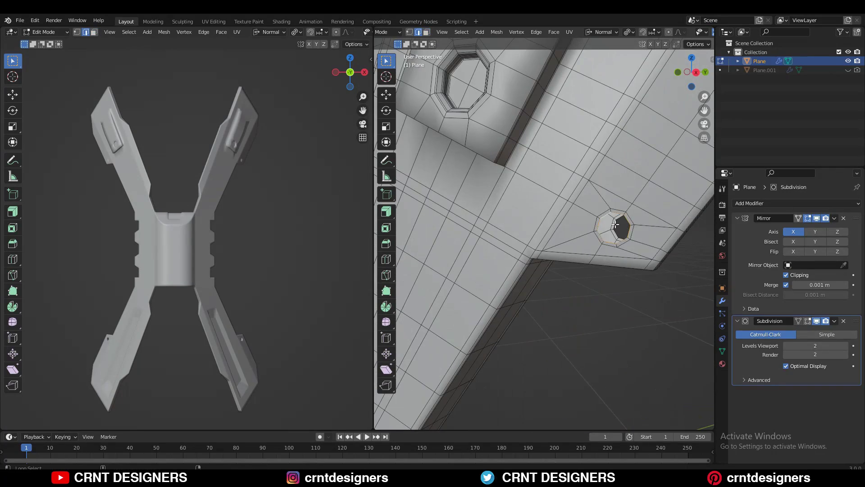
middle_click_drag(624, 271, 631, 226)
key("ctrl+l")
key("Tab")
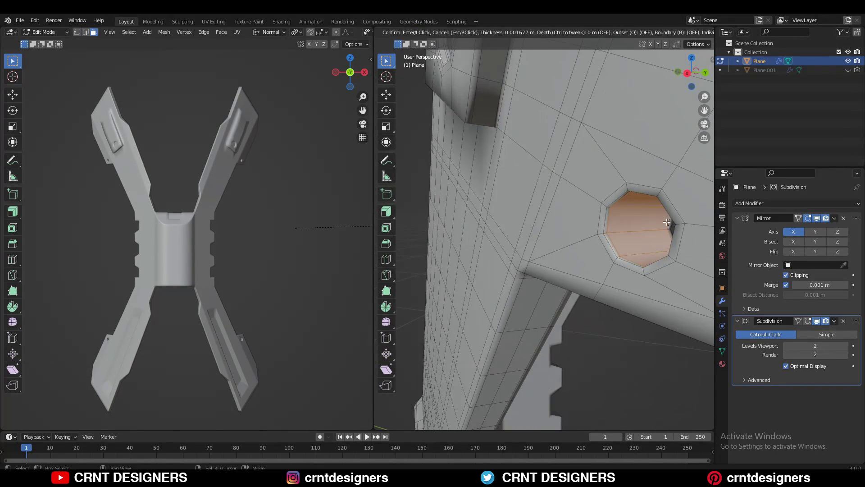
scroll(639, 166, "down", 6)
left_click(639, 166)
mouse_move(639, 166)
middle_mouse_down()
mouse_move(603, 221)
mouse_move(543, 230)
middle_mouse_up()
scroll(543, 230, "up", 2)
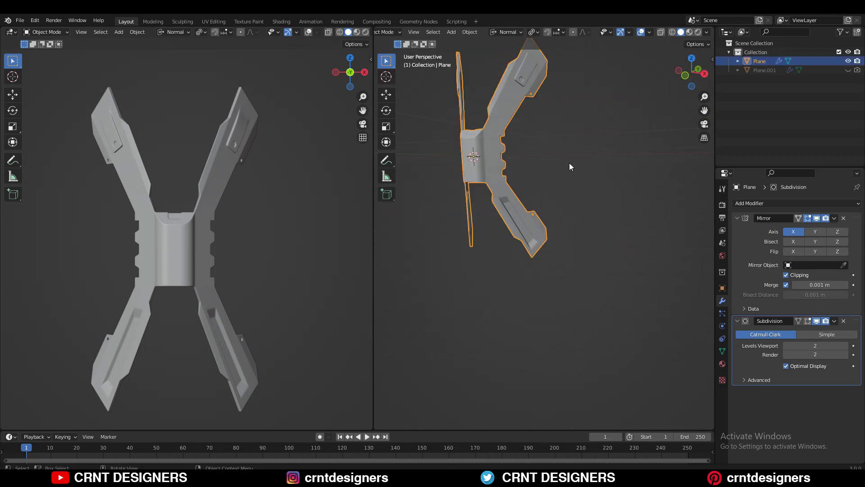
scroll(594, 228, "up", 5)
- Round the selected vertices into a circle with LoopTools and scale it to 0.3
key("Tab")
scroll(512, 193, "down", 4)
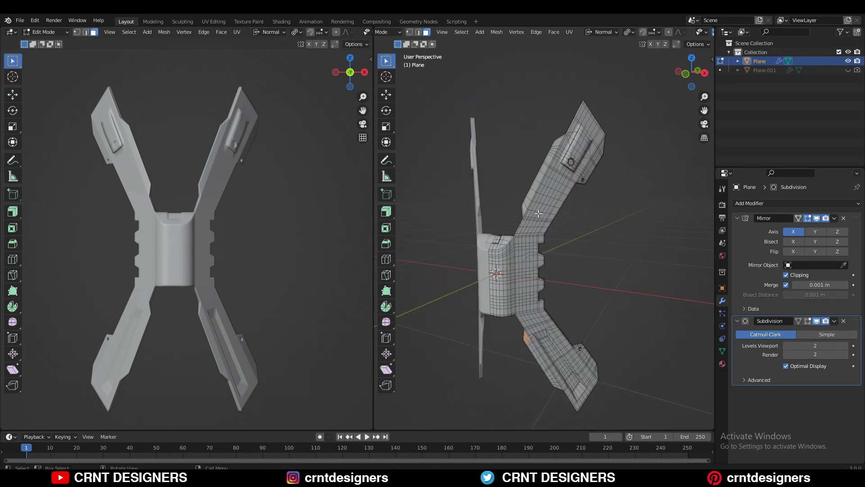
scroll(508, 158, "up", 4)
key("b")
key("Escape")
mouse_move(509, 158)
middle_mouse_down()
mouse_move(663, 269)
mouse_move(628, 207)
middle_mouse_up()
right_click(628, 207)
left_click(640, 141)
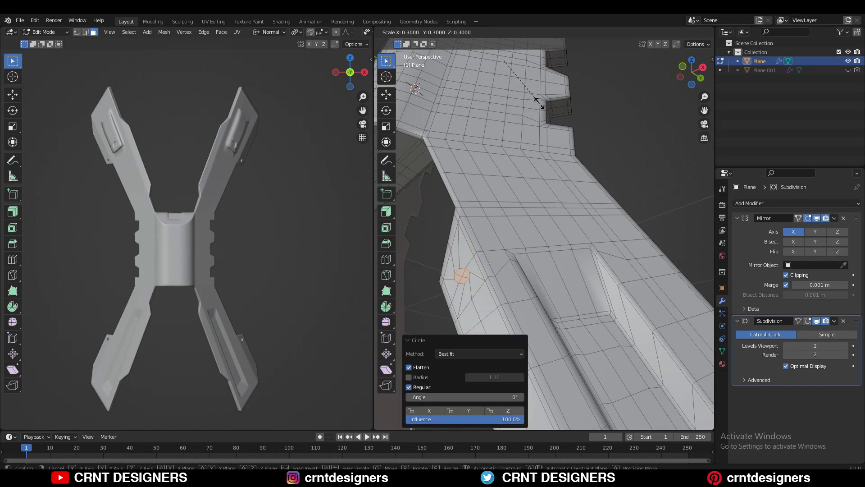
type("s0.3")
mouse_move(586, 189)
middle_mouse_down()
mouse_move(575, 180)
mouse_move(600, 301)
mouse_move(564, 225)
mouse_move(518, 172)
mouse_move(608, 159)
middle_mouse_up()
- Fill the circle's rim, inset the face and delete its centre to open the hole
key("2")
scroll(515, 165, "up", 4)
left_click(515, 165, "alt")
key("f")
key("3")
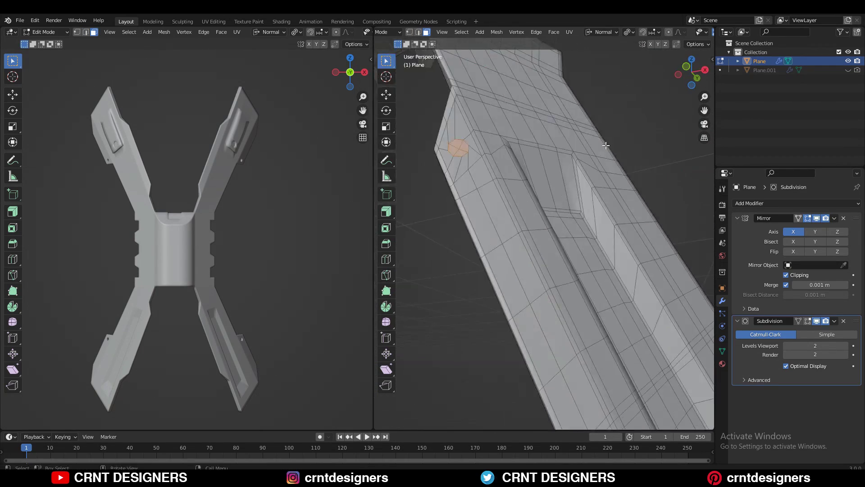
key("i")
left_click(608, 159)
key("x")
middle_click_drag(516, 178, 563, 243)
- Bridge the hole's front and back rims with Bridge Edge Loops to line it
key("ctrl+e")
key("3")
scroll(620, 286, "down", 5)
mouse_move(620, 286)
middle_mouse_down()
mouse_move(598, 266)
mouse_move(567, 283)
middle_mouse_up()
scroll(568, 283, "up", 3)
right_click(595, 331)
left_click(595, 331)
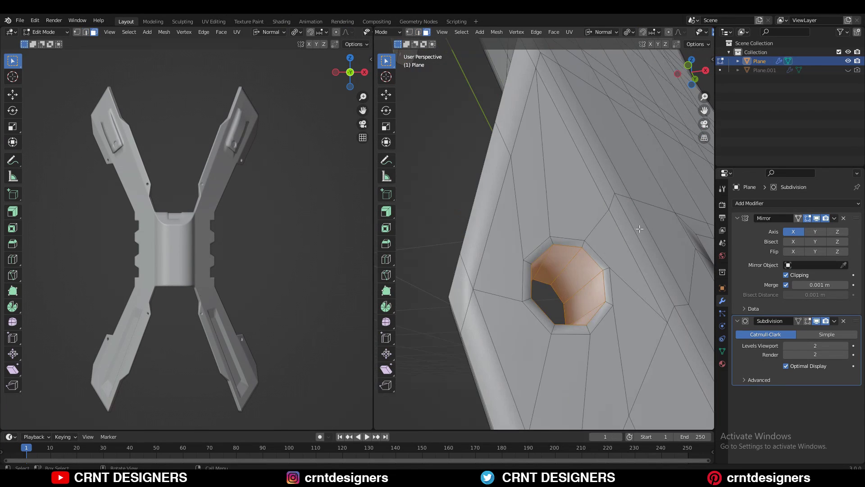
key("Tab")
scroll(626, 210, "down", 5)
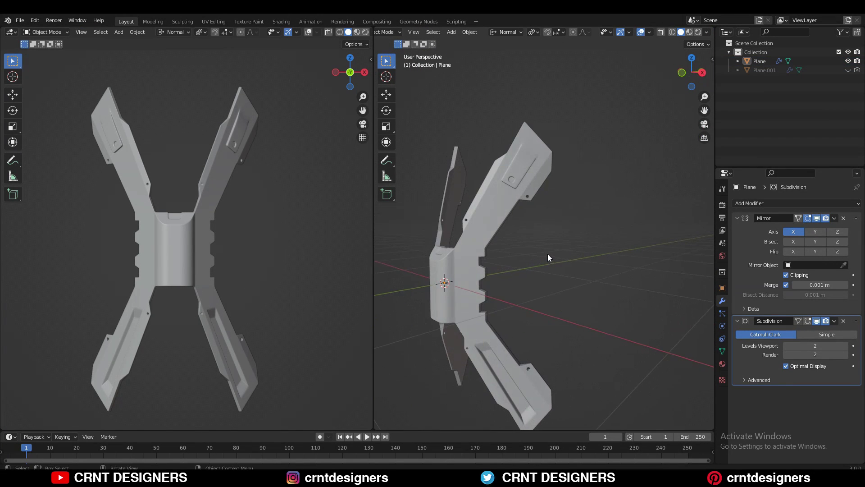
- Box-select the face strip beside the centre block, then save the file
middle_click_drag(549, 256, 531, 247)
key("Tab")
scroll(541, 202, "up", 4)
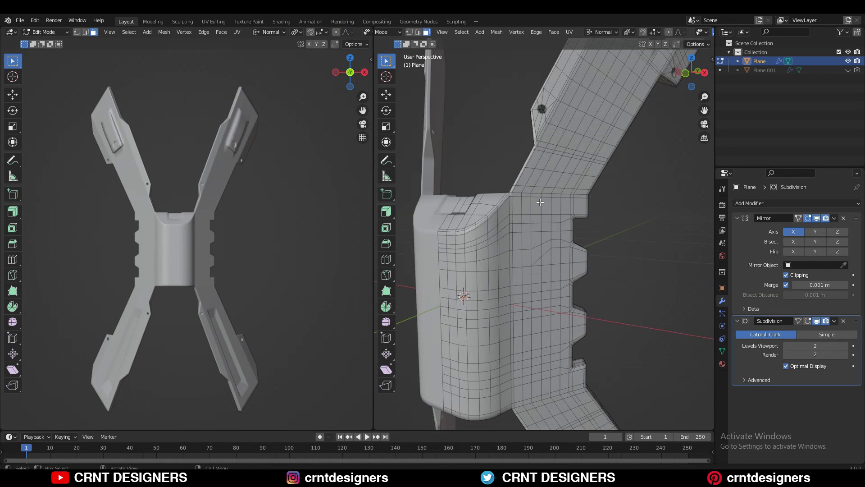
mouse_move(540, 203)
middle_mouse_down()
mouse_move(554, 194)
mouse_move(523, 216)
mouse_move(484, 267)
middle_mouse_up()
left_click(562, 186)
key("b")
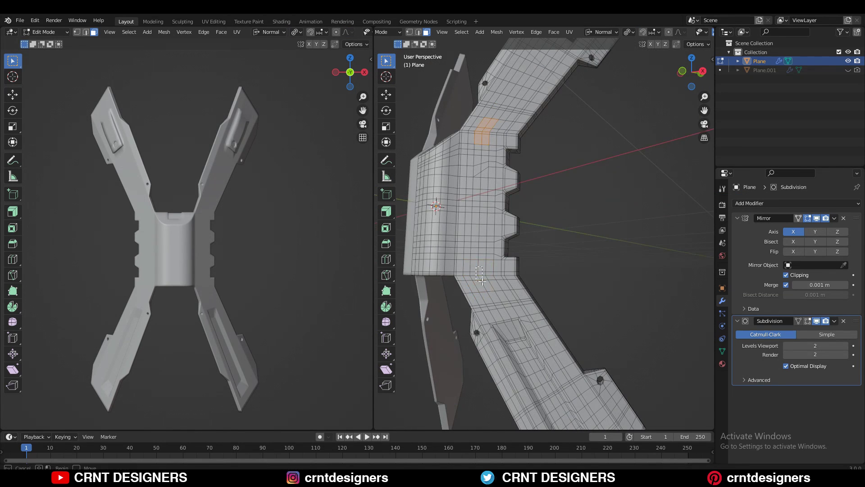
left_click_drag(483, 282, 483, 283)
middle_click_drag(483, 283, 517, 189)
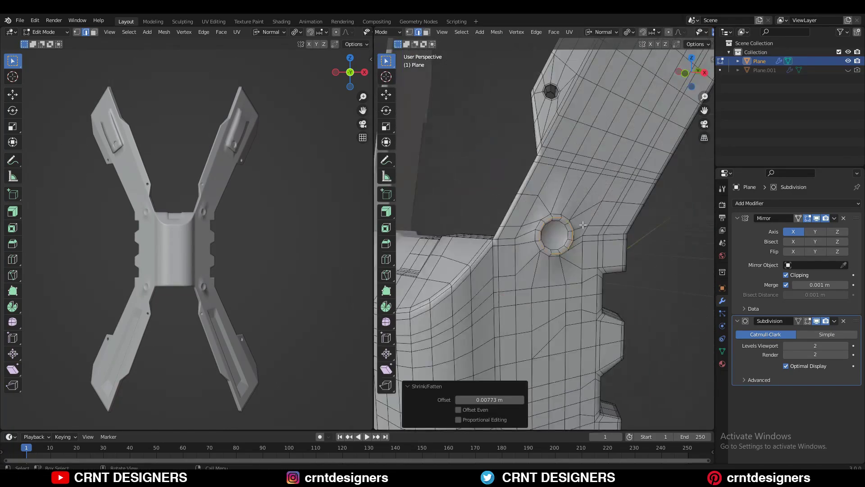
scroll(583, 225, "up", 4)
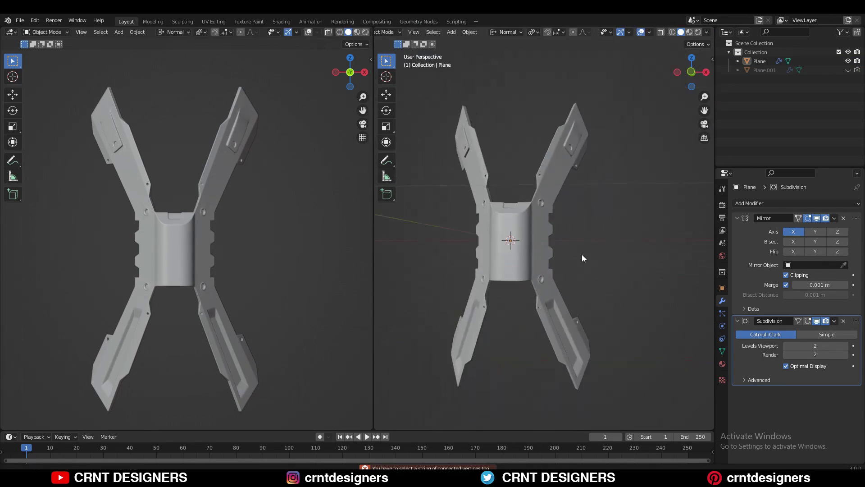
key("ctrl+s")
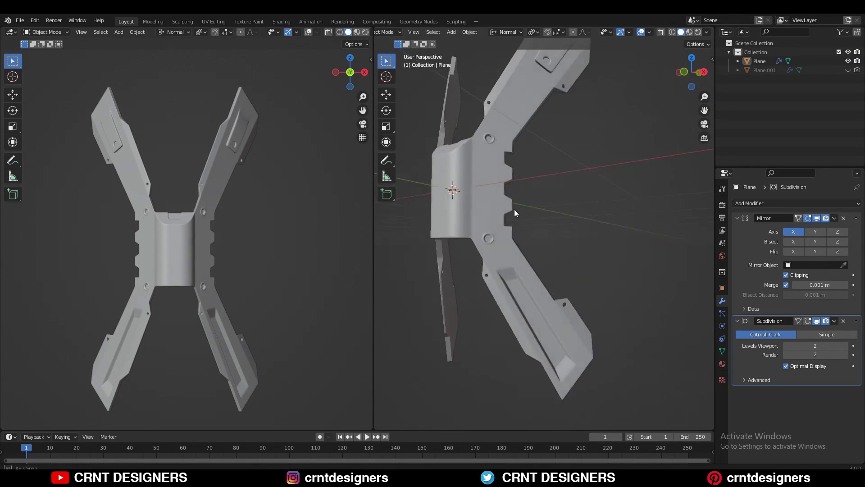